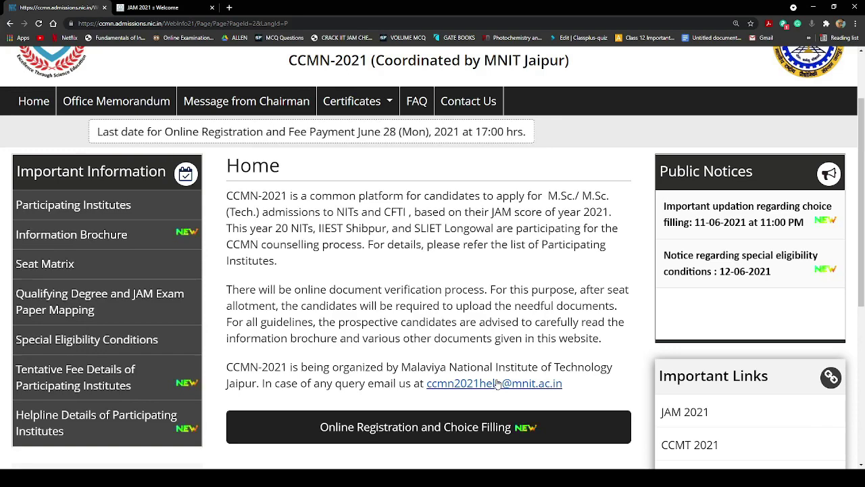
# Open the Online Registration and Choice Filling portal from the CCMN page
pyautogui.scroll(-2, 497, 383)
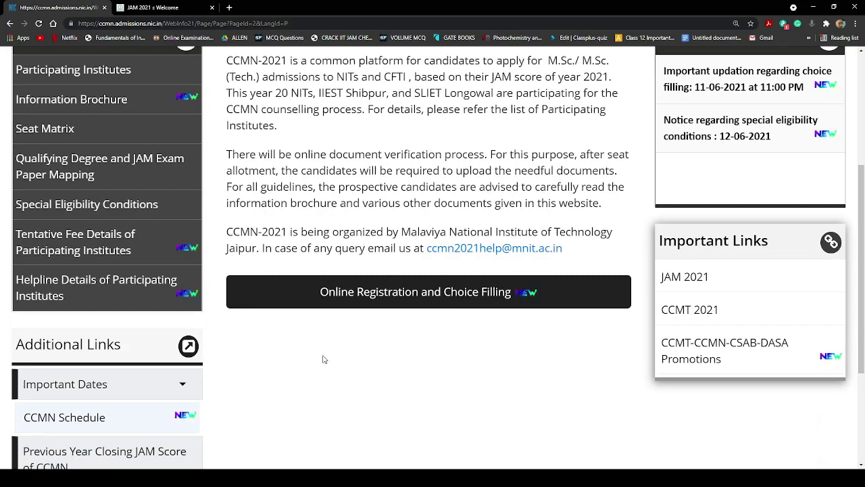
pyautogui.scroll(3, 323, 358)
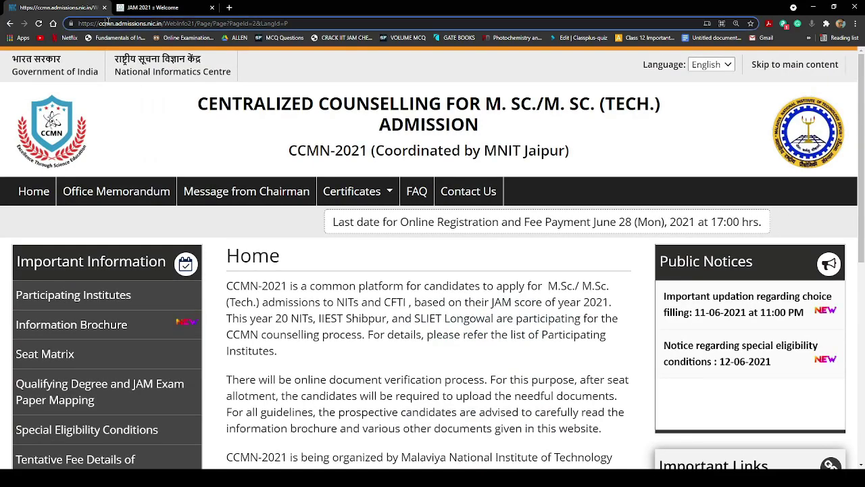
pyautogui.scroll(-2, 550, 344)
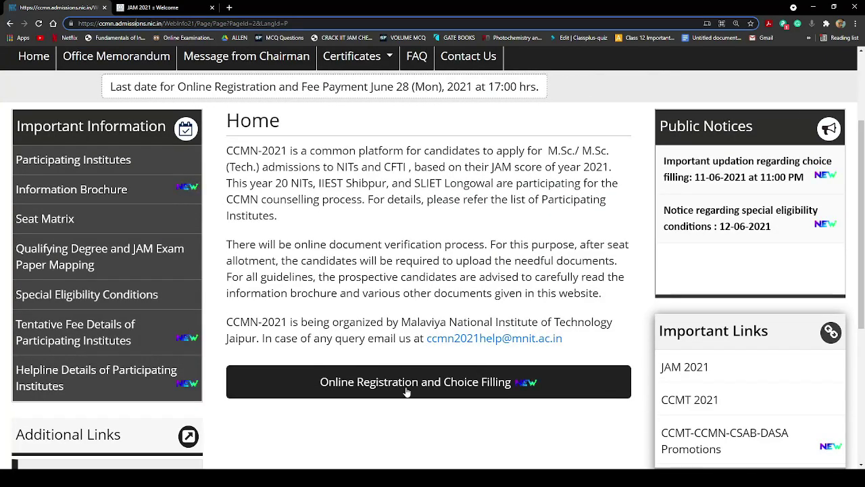
pyautogui.click(484, 382)
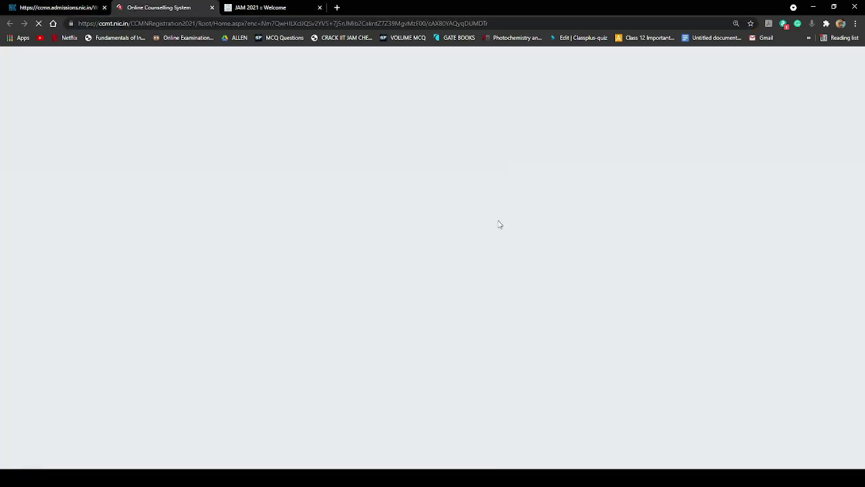
# Scroll the Registered Candidates Sign-In page to locate the New Candidate Registration button
pyautogui.scroll(-1, 421, 307)
pyautogui.scroll(-3, 422, 308)
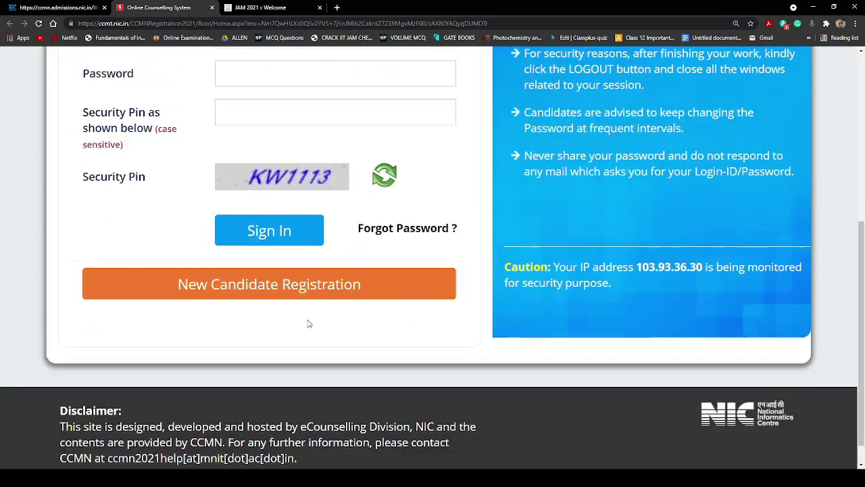
pyautogui.scroll(4, 309, 322)
pyautogui.scroll(-3, 392, 266)
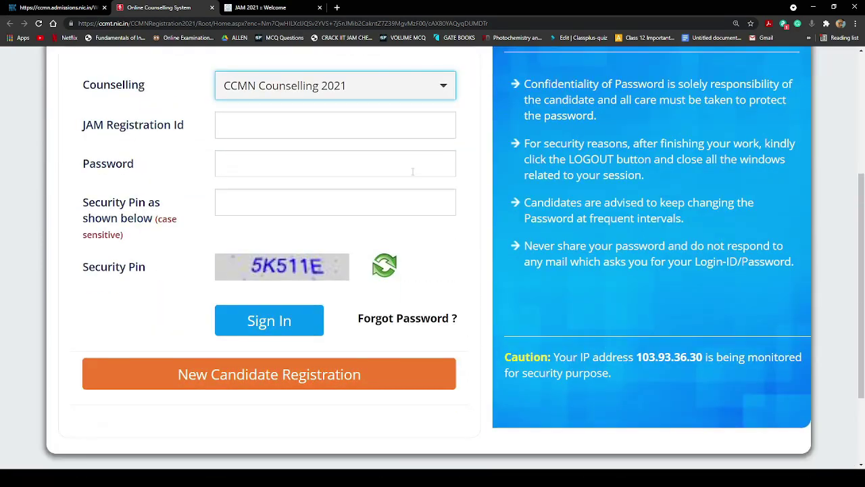
pyautogui.scroll(-2, 397, 288)
pyautogui.scroll(1, 397, 288)
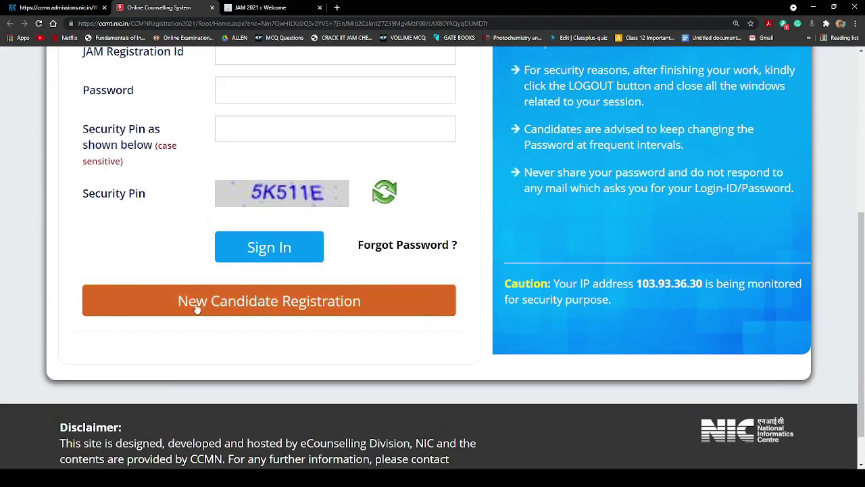
pyautogui.scroll(3, 376, 310)
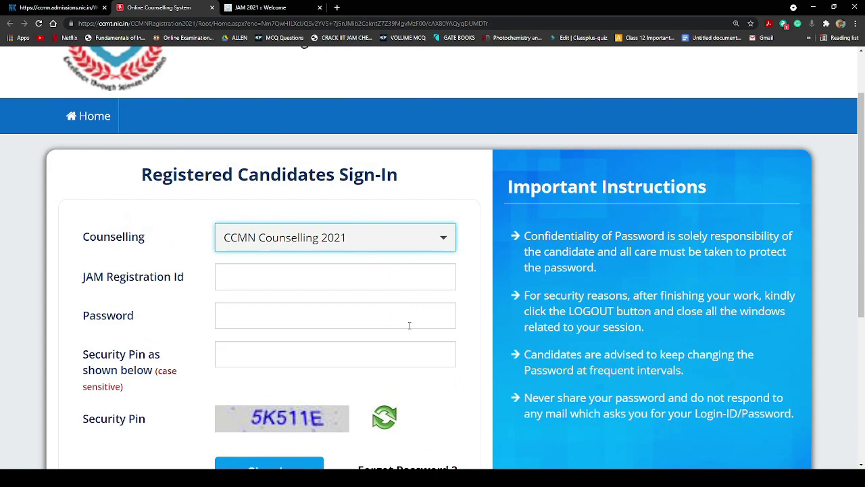
pyautogui.scroll(-2, 409, 325)
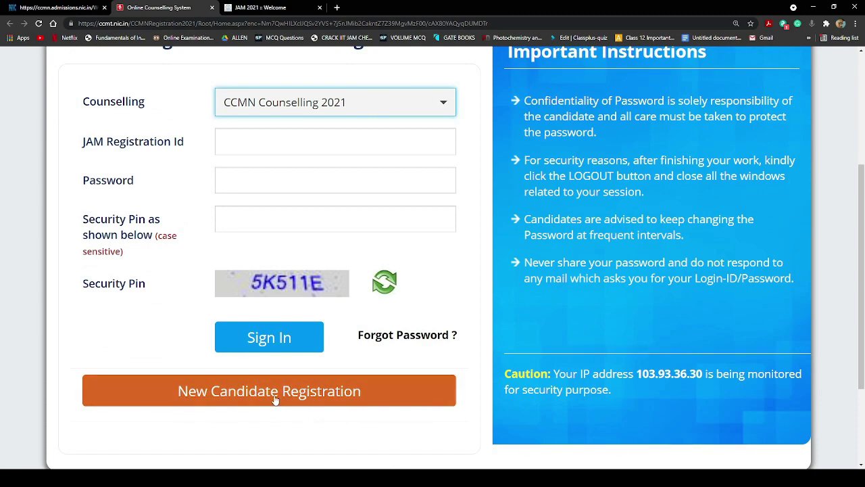
pyautogui.scroll(2, 244, 204)
pyautogui.scroll(-2, 256, 373)
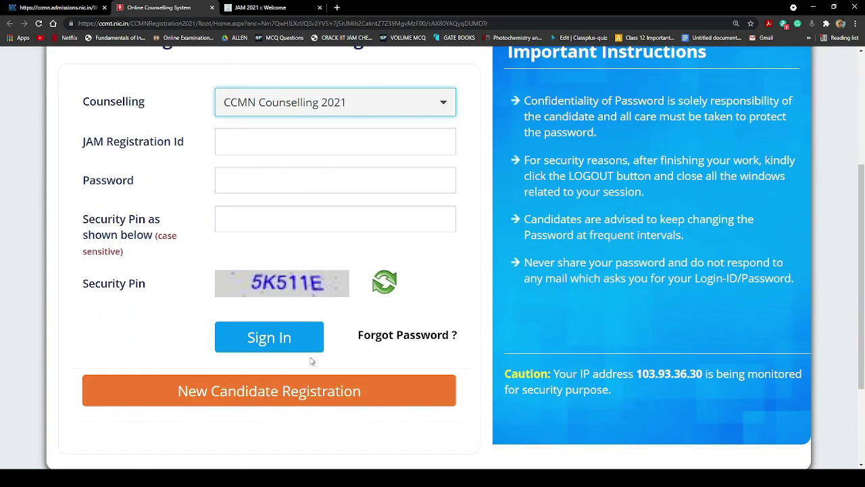
# Start a new candidate registration and accept the consent terms with I Agree
pyautogui.click(296, 400)
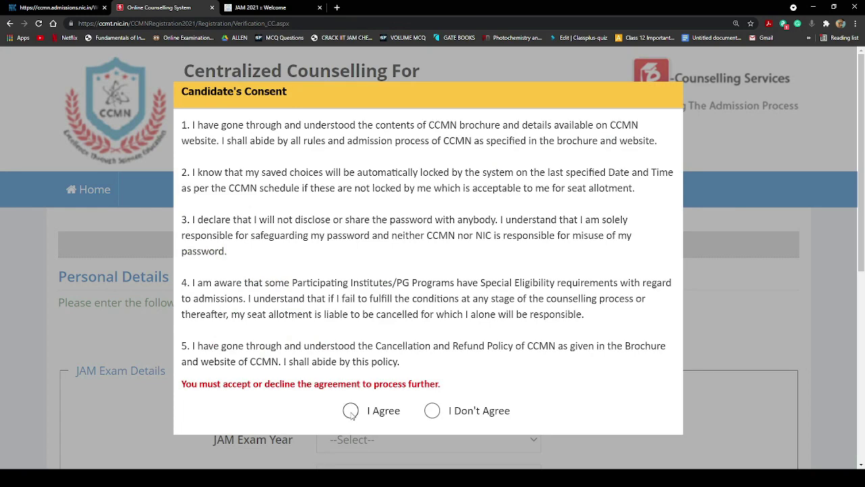
pyautogui.click(350, 411)
pyautogui.scroll(-2, 496, 311)
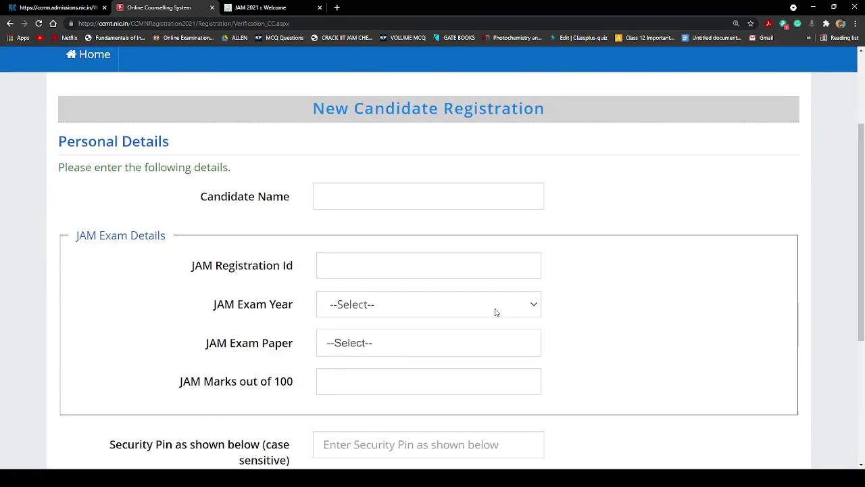
pyautogui.scroll(-3, 376, 338)
pyautogui.scroll(3, 374, 304)
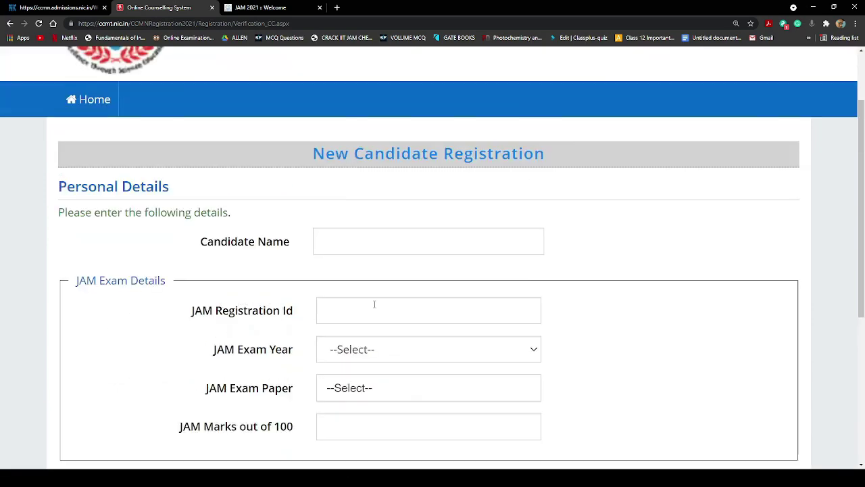
# Enter the candidate's name and paste the JAM registration id into the form
pyautogui.click(356, 242)
pyautogui.click(616, 269)
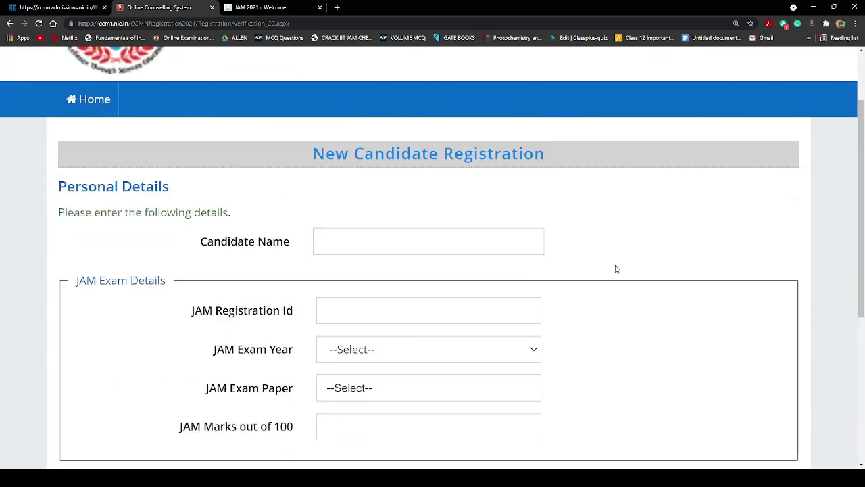
pyautogui.click(442, 242)
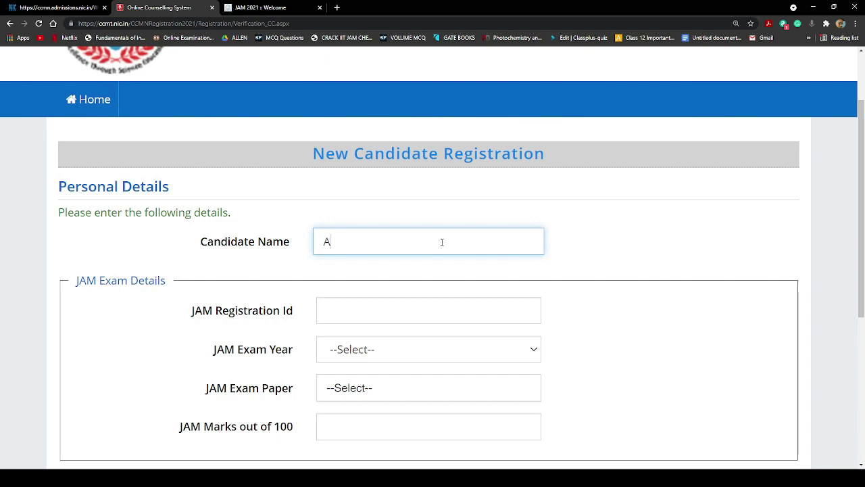
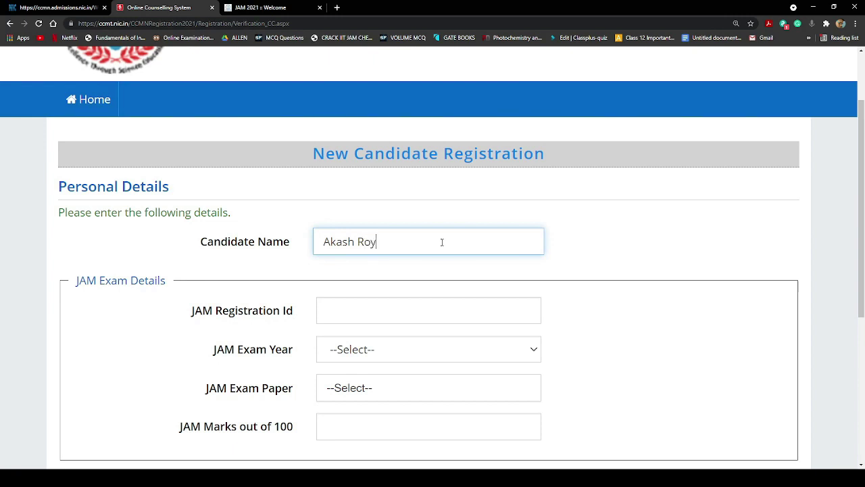
pyautogui.click(436, 216)
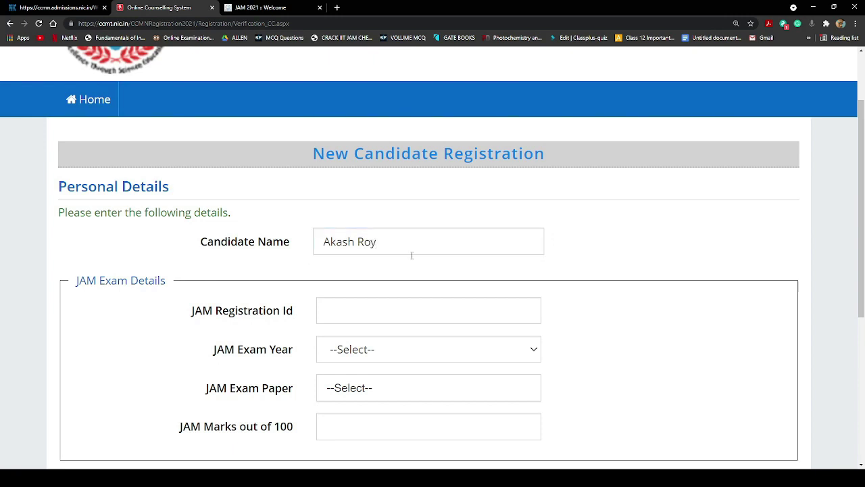
pyautogui.click(344, 322)
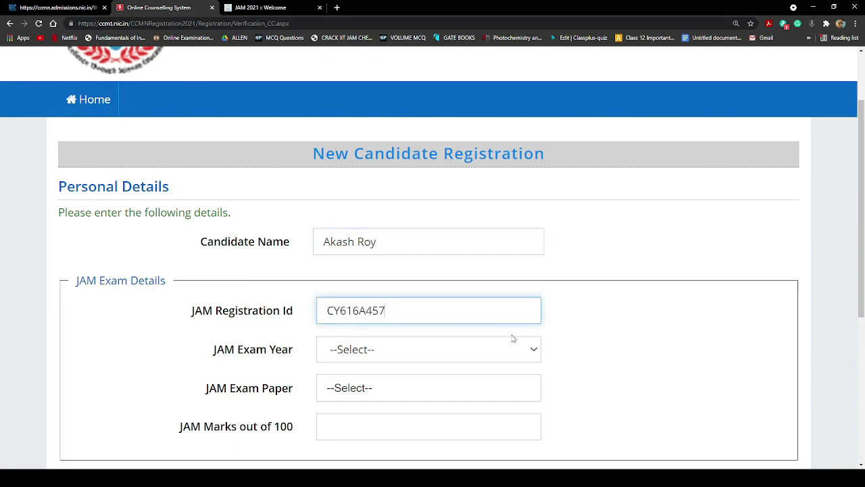
pyautogui.click(627, 331)
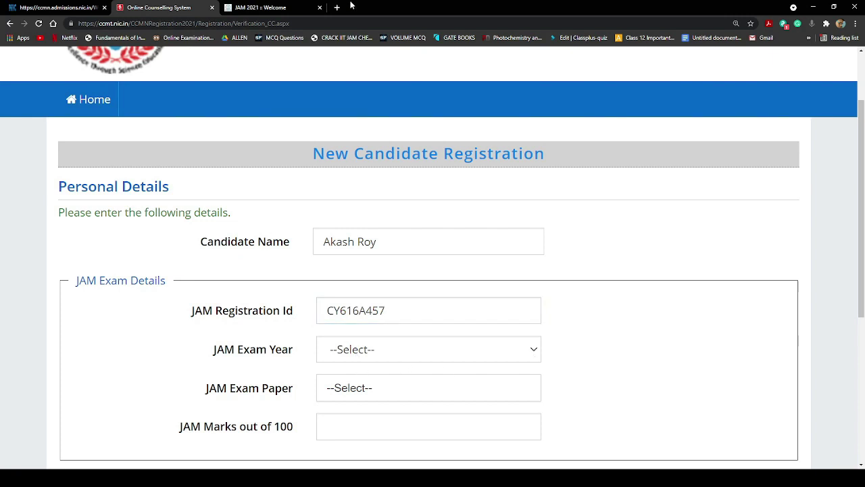
# Check the JAM 2021 result (Chemistry, 19.00 marks) and select its registration number, then return
pyautogui.click(284, 7)
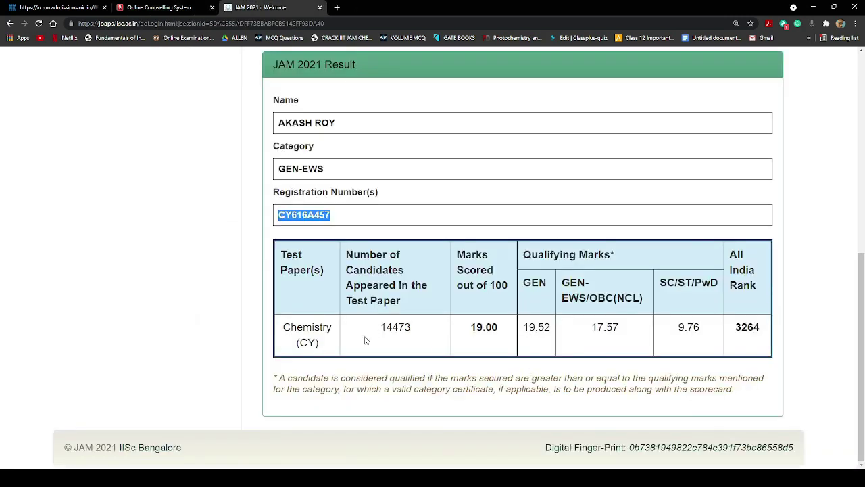
pyautogui.scroll(1, 377, 237)
pyautogui.click(377, 238)
pyautogui.scroll(5, 373, 218)
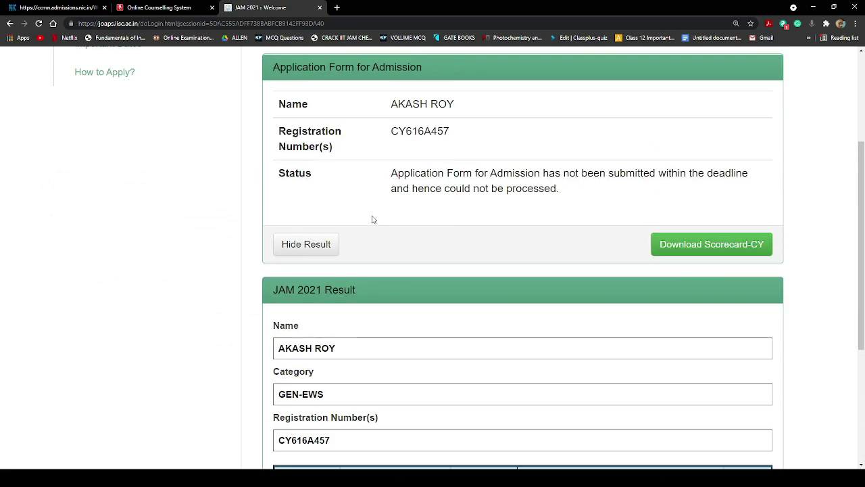
pyautogui.scroll(-5, 489, 356)
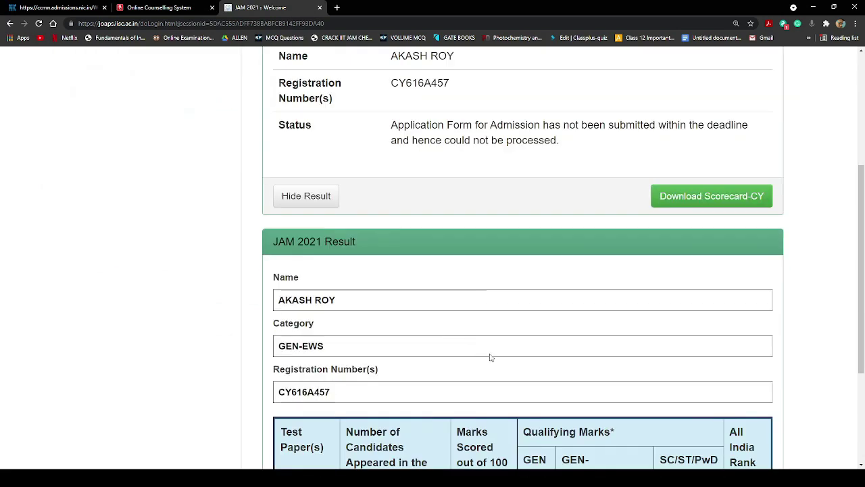
pyautogui.scroll(-1, 639, 376)
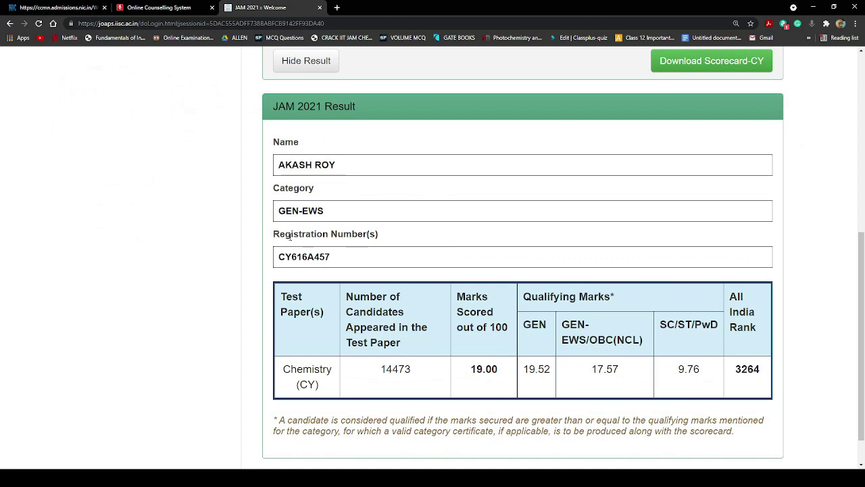
pyautogui.moveTo(290, 236); pyautogui.dragTo(352, 266)
pyautogui.click(353, 269)
pyautogui.click(159, 7)
pyautogui.scroll(-1, 379, 376)
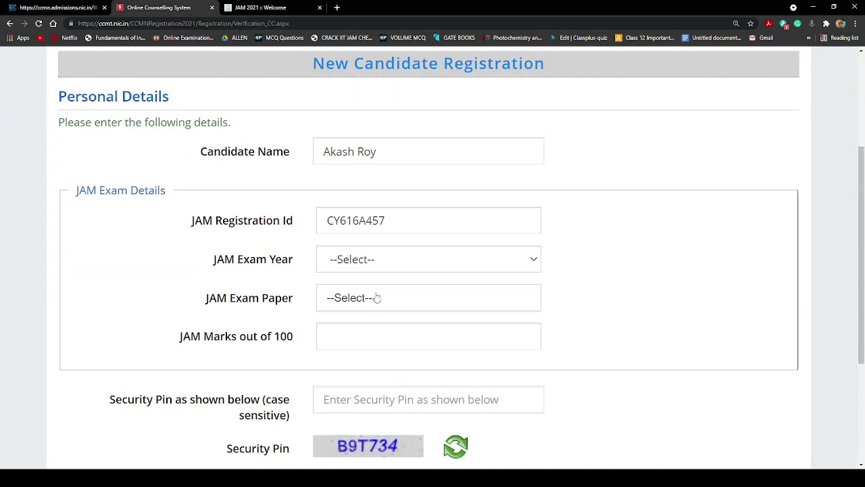
# Set the JAM exam year to 2021 and the exam paper to Chemistry
pyautogui.click(381, 259)
pyautogui.click(379, 303)
pyautogui.click(380, 302)
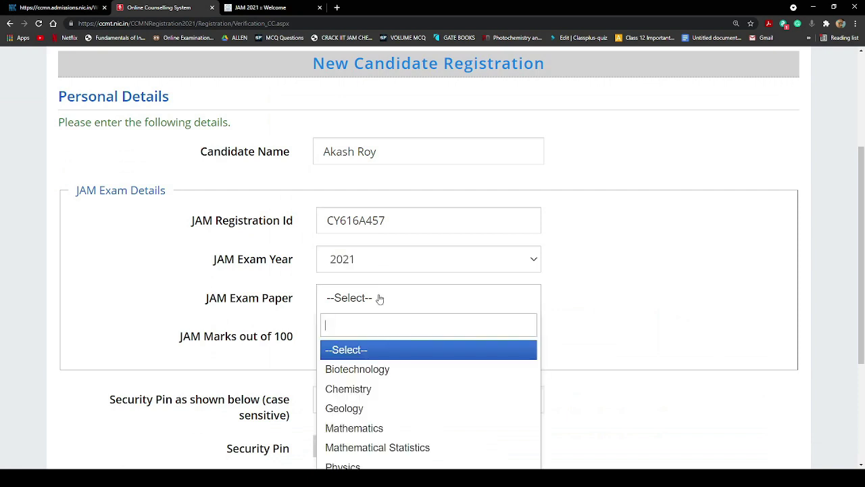
pyautogui.click(388, 391)
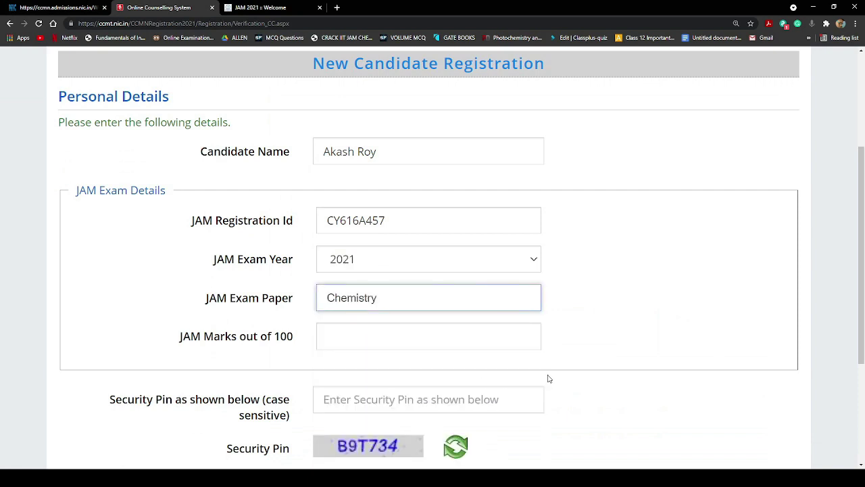
# Enter 19 as the JAM marks out of 100 and type the captcha security pin
pyautogui.click(342, 338)
pyautogui.click(269, 8)
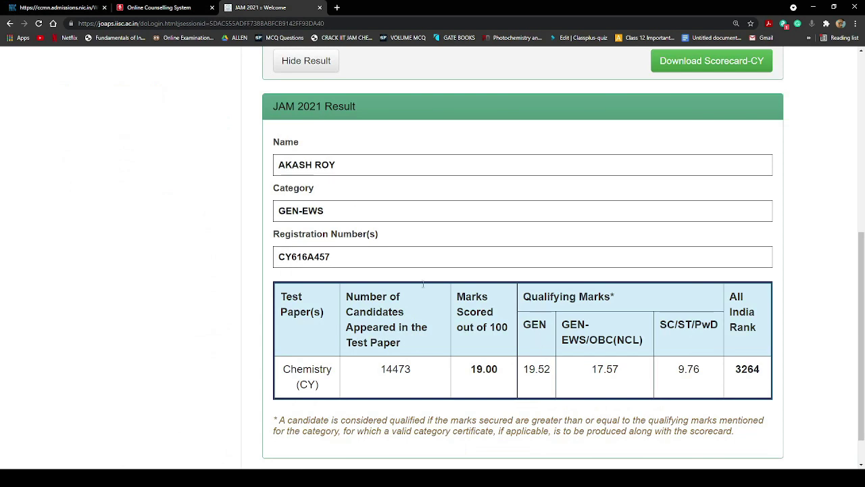
pyautogui.click(159, 7)
pyautogui.write('19')
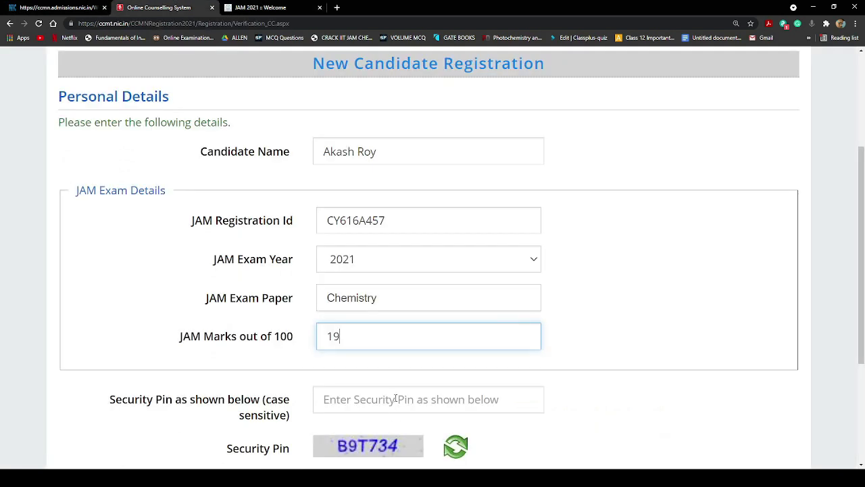
pyautogui.click(590, 303)
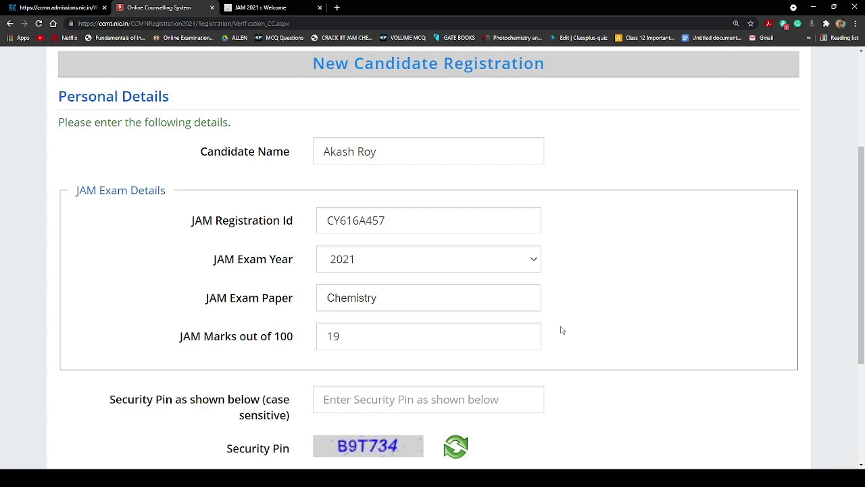
pyautogui.scroll(-2, 561, 330)
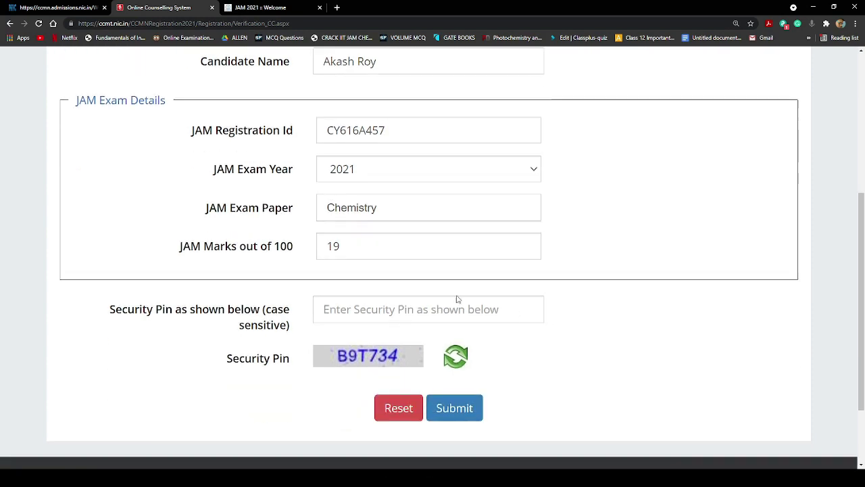
pyautogui.click(448, 300)
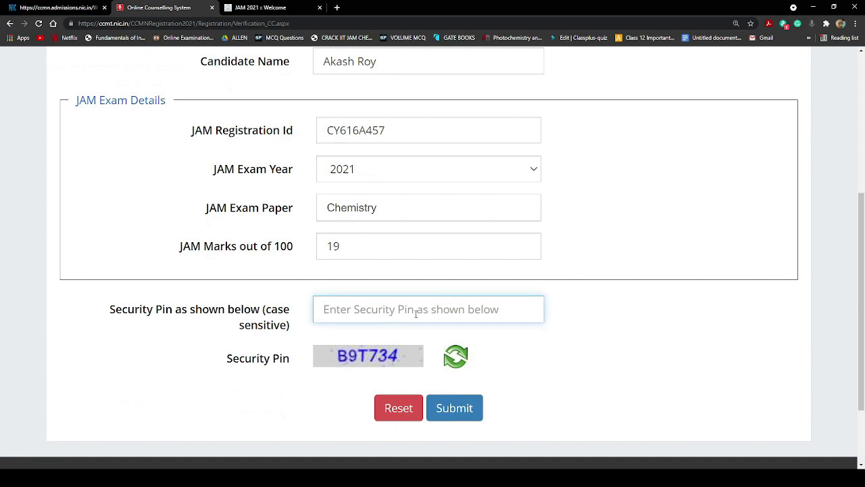
pyautogui.write('B9T')
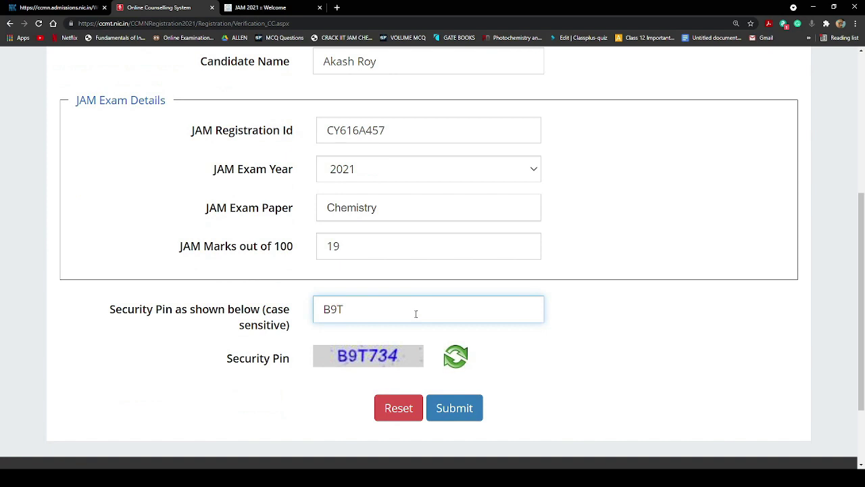
pyautogui.write('734')
# Submit the JAM details, then fill in mobile number, e-mail and matching passwords
pyautogui.click(474, 420)
pyautogui.scroll(-1, 496, 324)
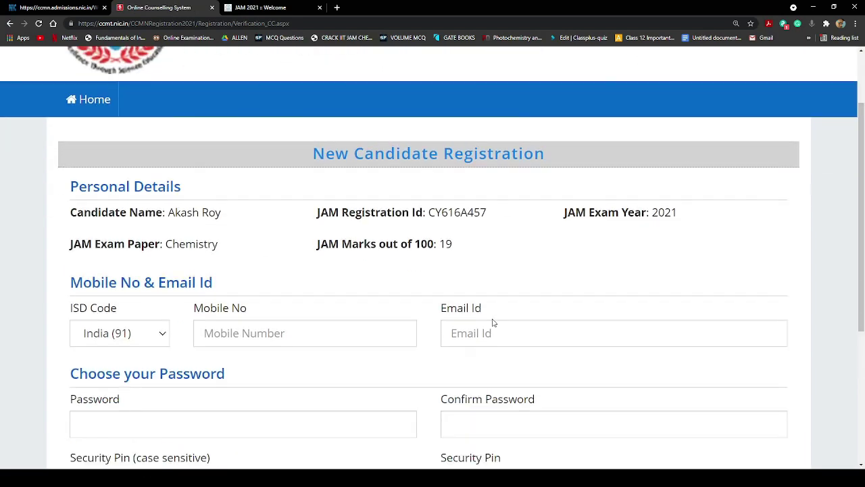
pyautogui.scroll(-2, 390, 296)
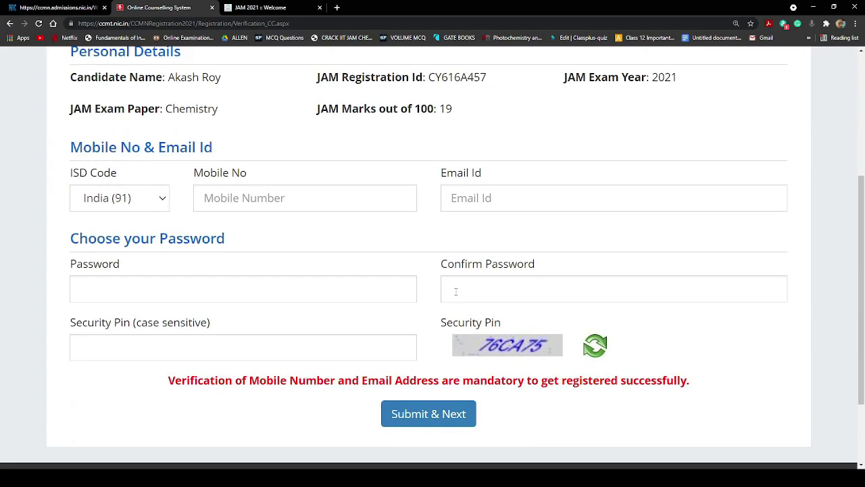
pyautogui.click(264, 196)
pyautogui.click(230, 229)
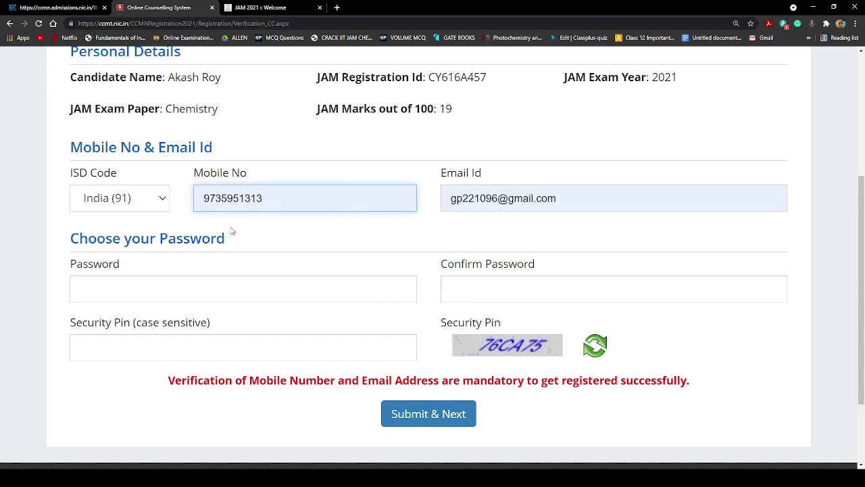
pyautogui.click(381, 284)
pyautogui.scroll(-2, 315, 348)
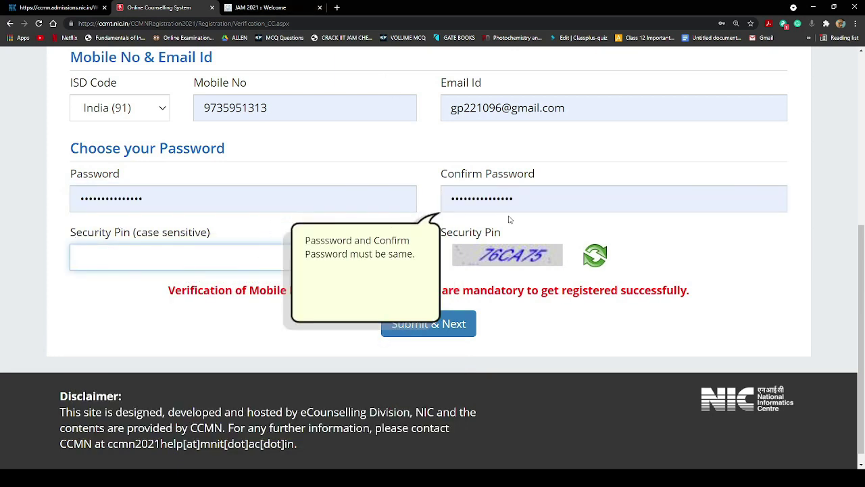
pyautogui.click(221, 270)
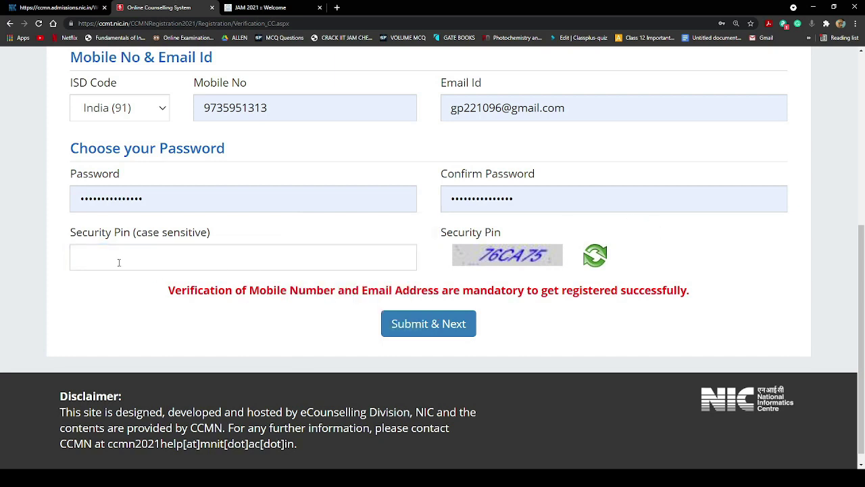
# Enter the captcha security pin in uppercase and submit the registration details
pyautogui.click(258, 262)
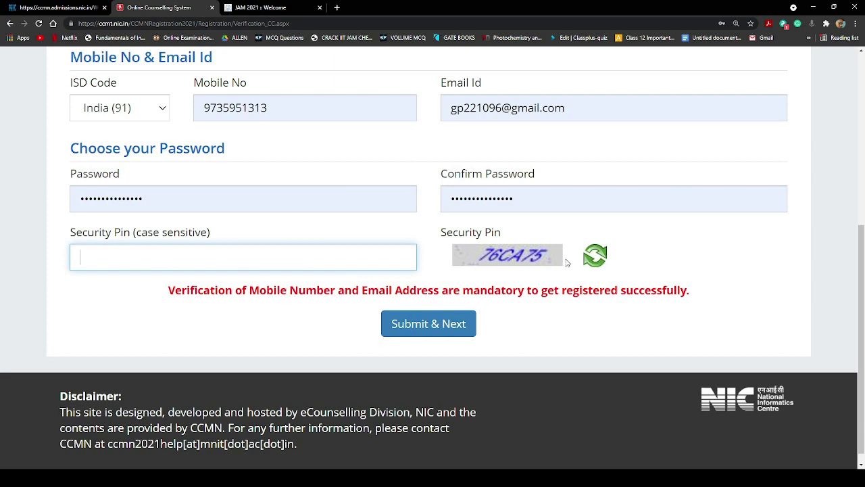
pyautogui.write('76ca')
pyautogui.press('BackSpace')
pyautogui.press('BackSpace')
pyautogui.write('CA75')
pyautogui.click(636, 286)
pyautogui.click(428, 426)
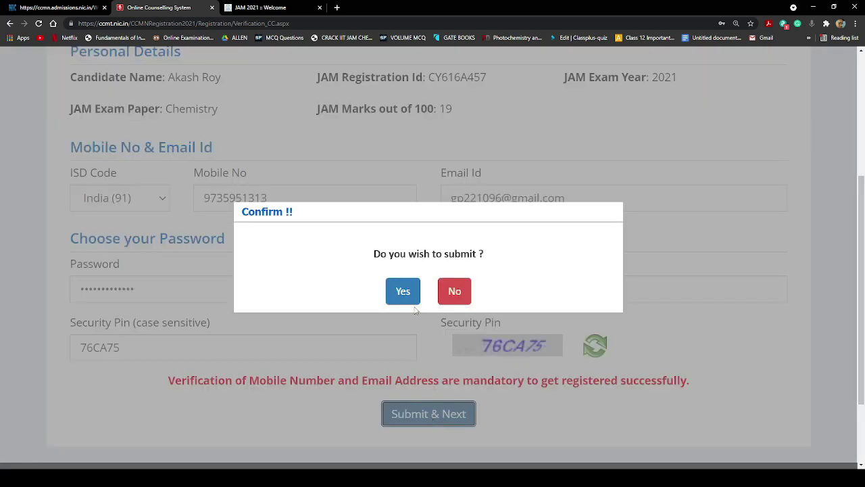
# Confirm the submission and request the e-mail one-time password again
pyautogui.click(409, 298)
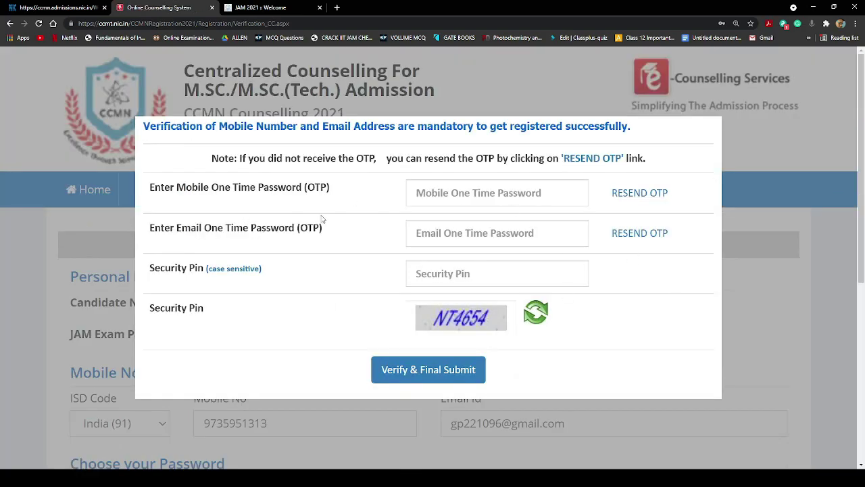
pyautogui.click(492, 193)
pyautogui.click(661, 232)
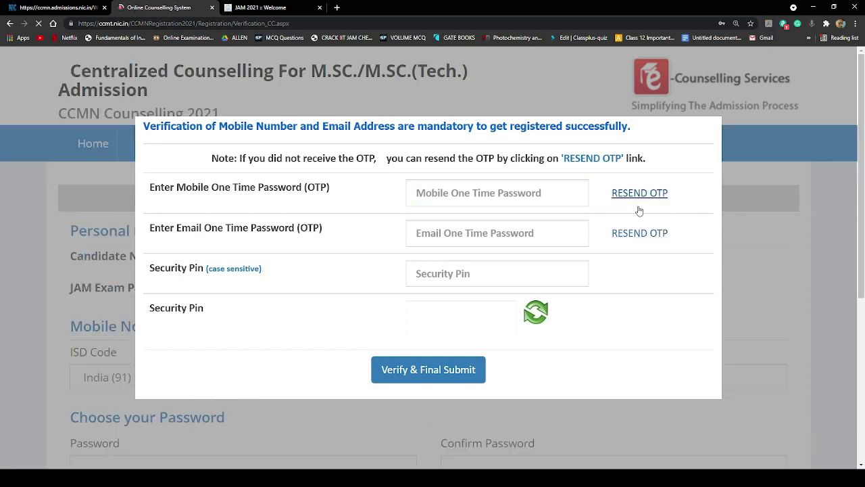
pyautogui.click(641, 233)
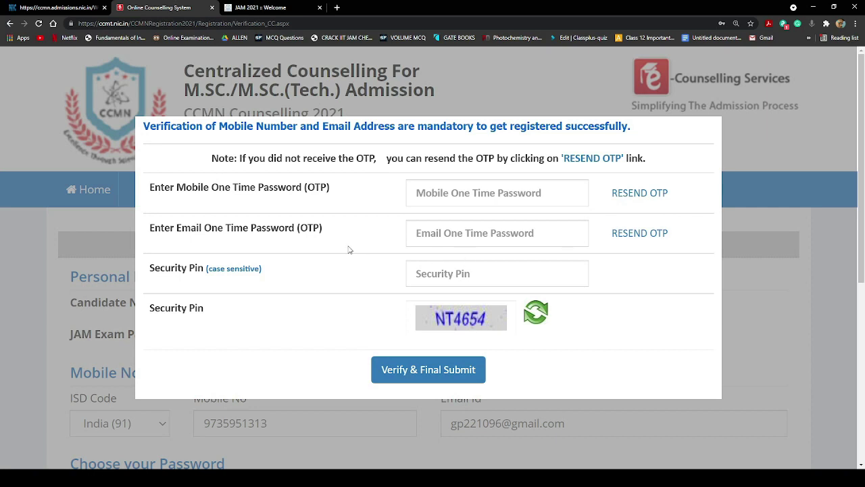
# Enter the mobile and e-mail one-time passwords
pyautogui.click(514, 195)
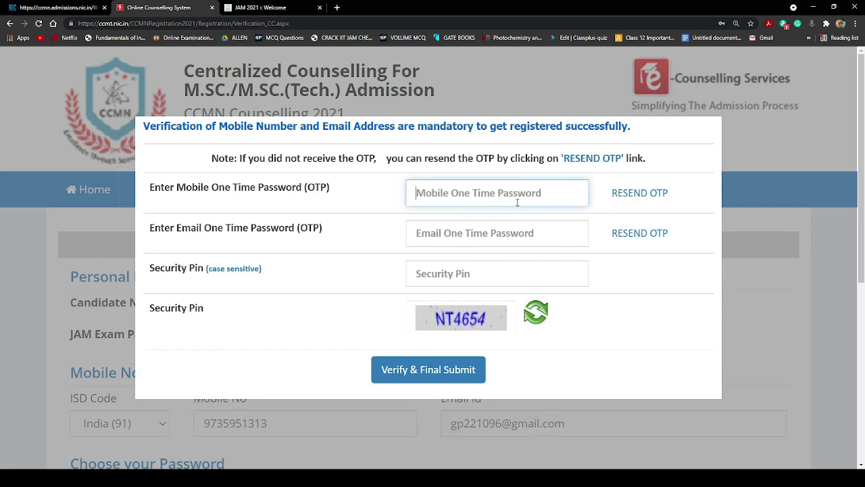
pyautogui.write('••••••')
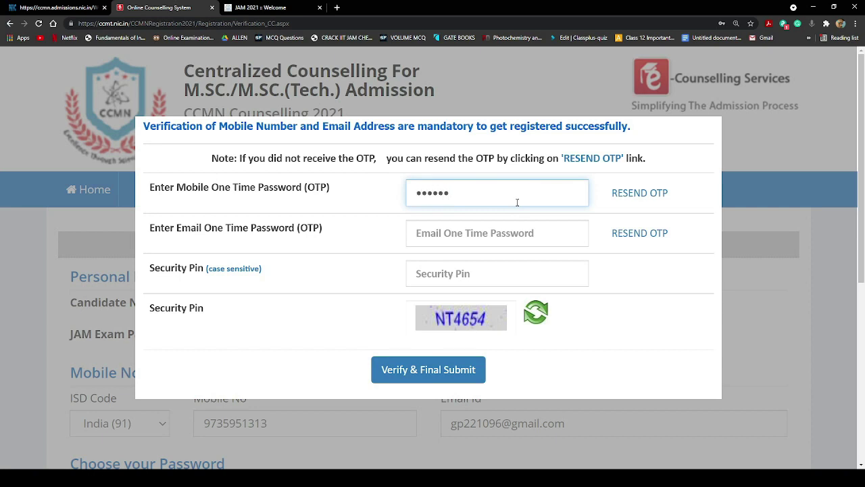
pyautogui.click(488, 233)
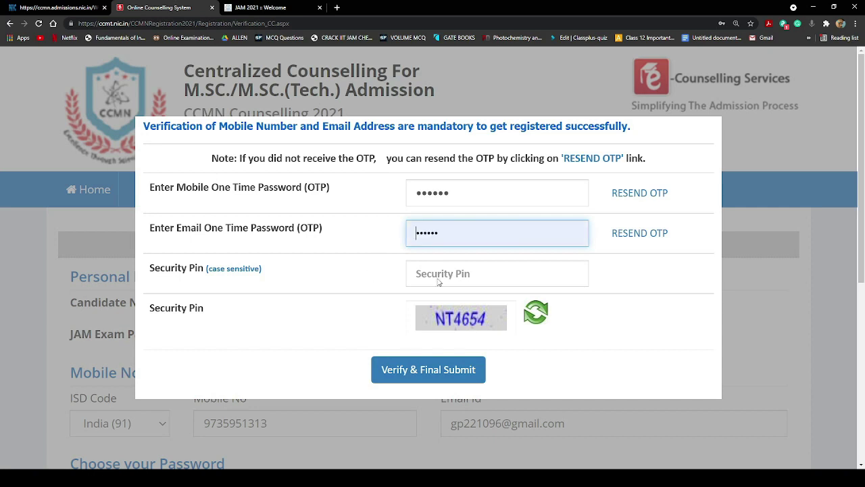
pyautogui.write('••••••')
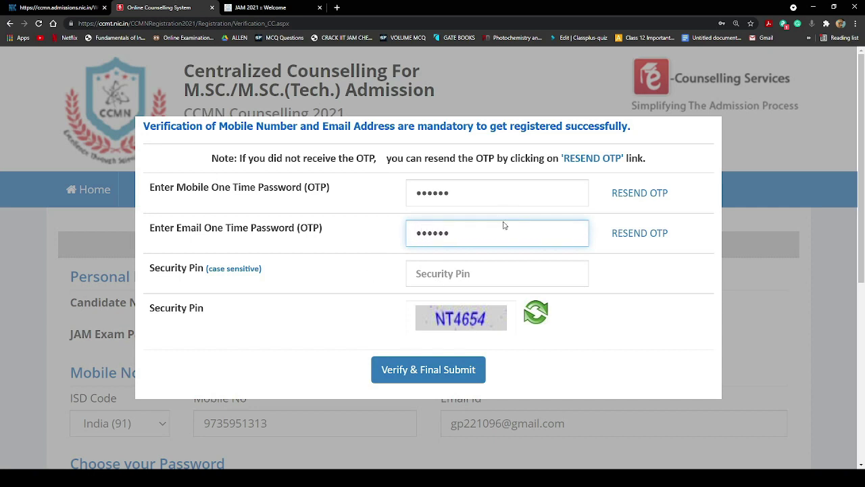
# Type the captcha characters into the Security Pin box, fixing a mistyped character
pyautogui.click(467, 280)
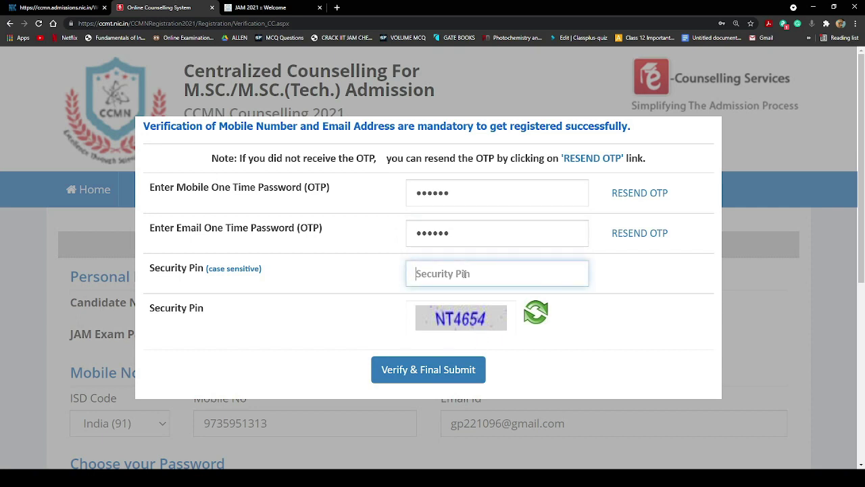
pyautogui.write('NT5')
pyautogui.press('BackSpace')
pyautogui.write('4654')
# Verify and final-submit the registration, then check the Completed status on Home
pyautogui.click(455, 369)
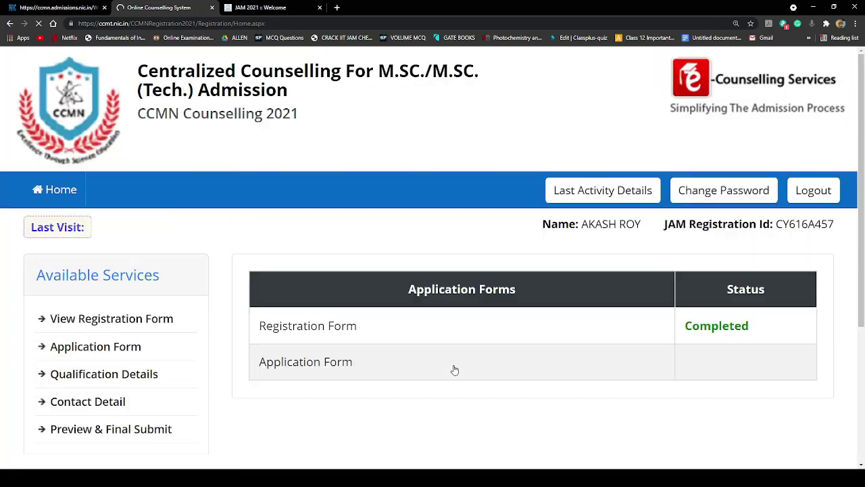
pyautogui.scroll(-2, 811, 327)
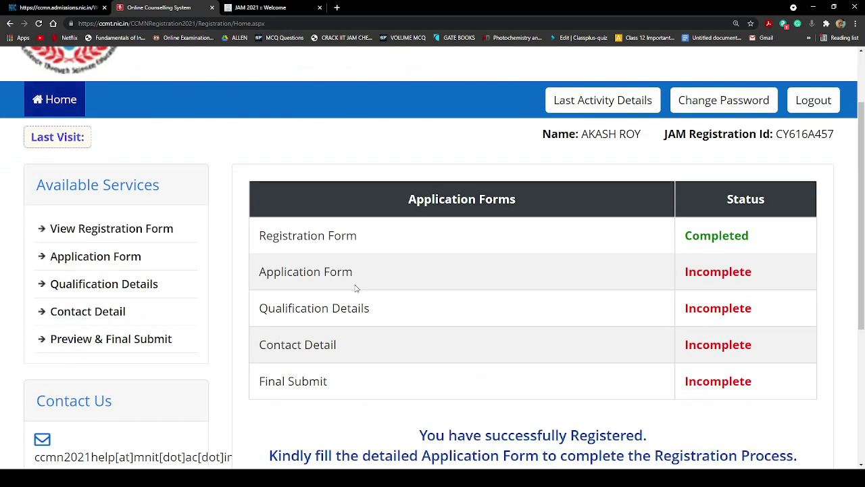
pyautogui.scroll(-3, 633, 218)
pyautogui.scroll(2, 633, 218)
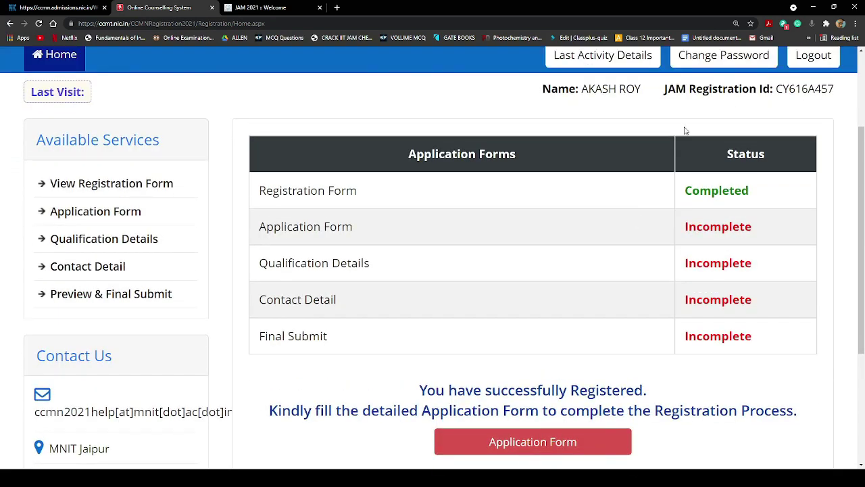
pyautogui.scroll(1, 685, 129)
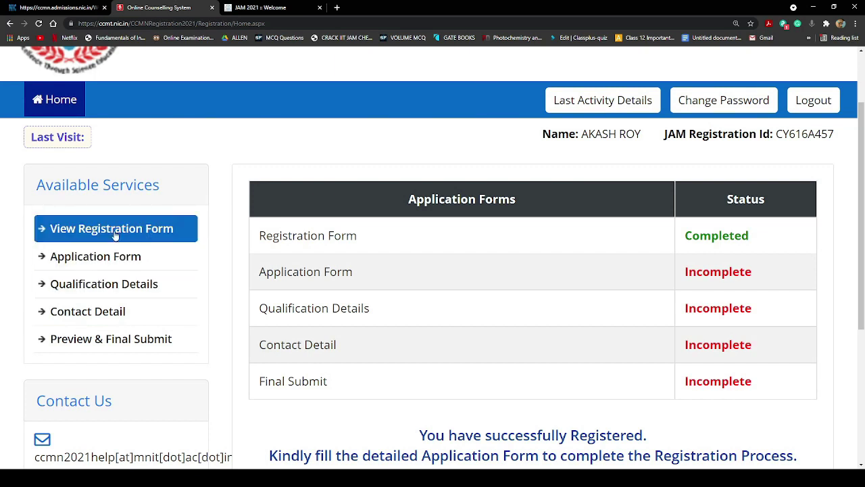
# Open View Registration Form from Available Services and scroll through it
pyautogui.click(153, 230)
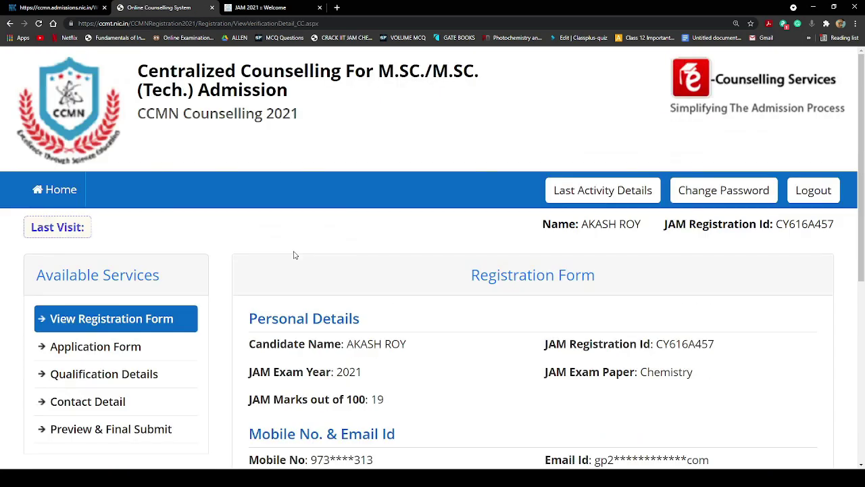
pyautogui.scroll(-3, 521, 326)
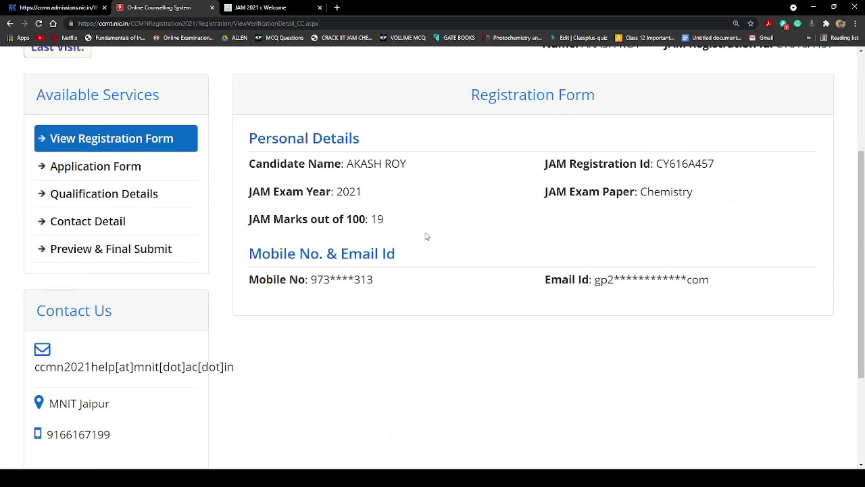
pyautogui.scroll(-2, 426, 236)
pyautogui.scroll(1, 497, 332)
# Open the detailed Application Form and scroll to the parents' name fields
pyautogui.click(128, 172)
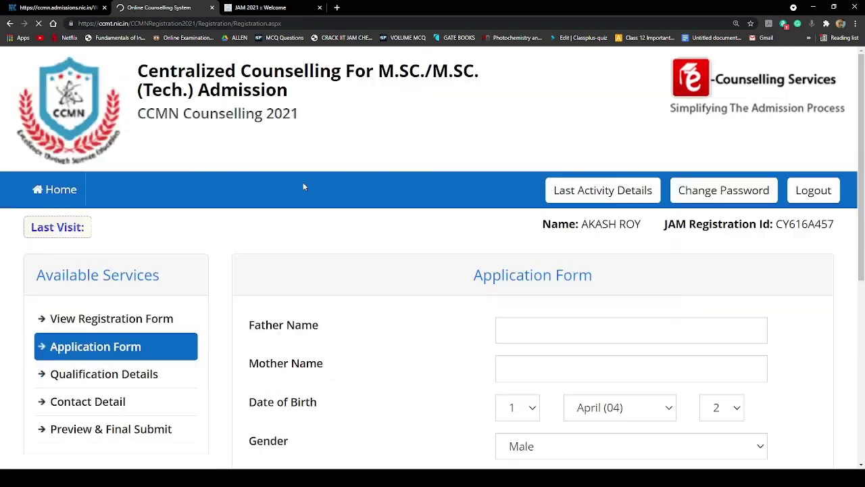
pyautogui.scroll(-1, 492, 331)
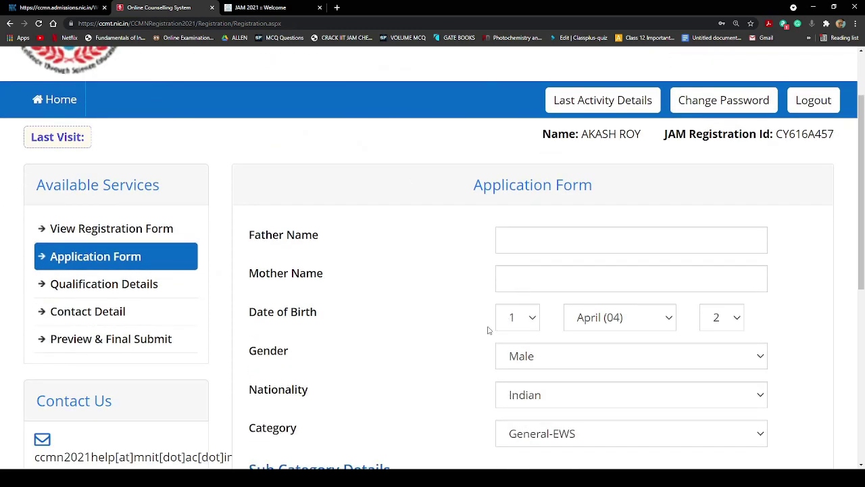
pyautogui.scroll(-4, 530, 245)
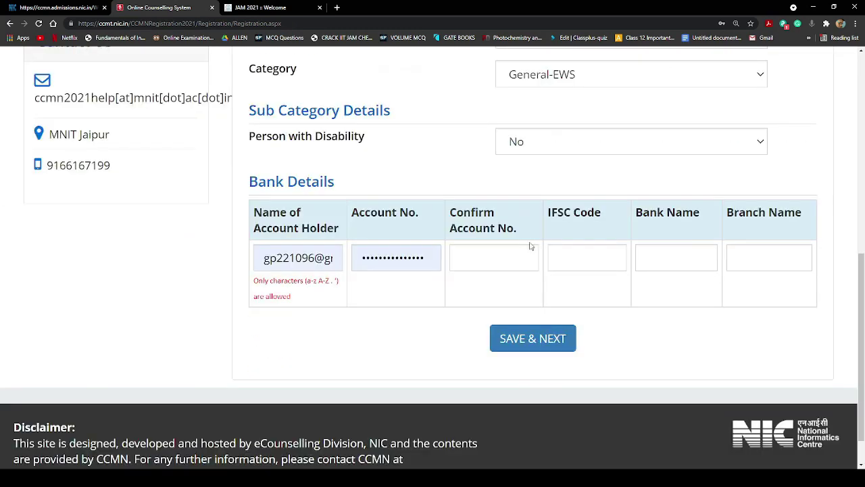
pyautogui.scroll(5, 479, 269)
pyautogui.scroll(-1, 611, 335)
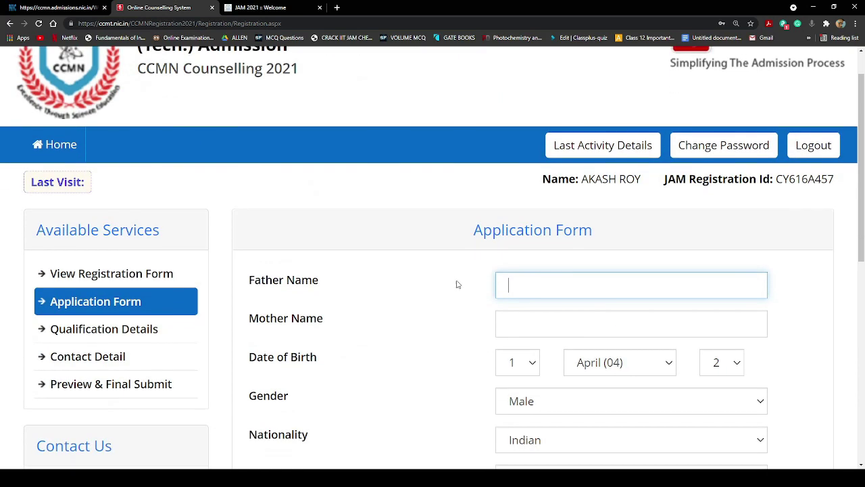
# Fill in the father's name and the mother's name
pyautogui.click(429, 216)
pyautogui.click(553, 287)
pyautogui.write('Asdejfej jfnjdngf')
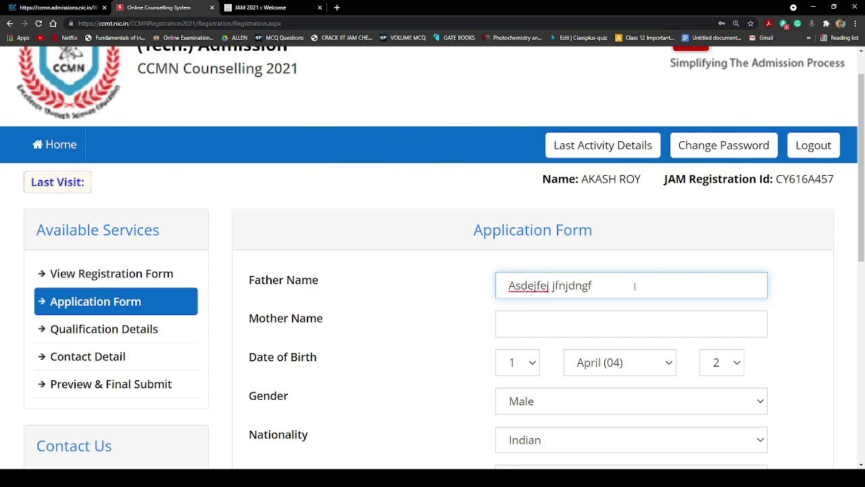
pyautogui.press('BackSpace')
pyautogui.press('BackSpace')
pyautogui.press('BackSpace')
pyautogui.press('BackSpace')
pyautogui.press('BackSpace')
pyautogui.press('BackSpace')
pyautogui.press('BackSpace')
pyautogui.press('BackSpace')
pyautogui.press('BackSpace')
pyautogui.write('Roy')
pyautogui.click(609, 247)
pyautogui.click(558, 334)
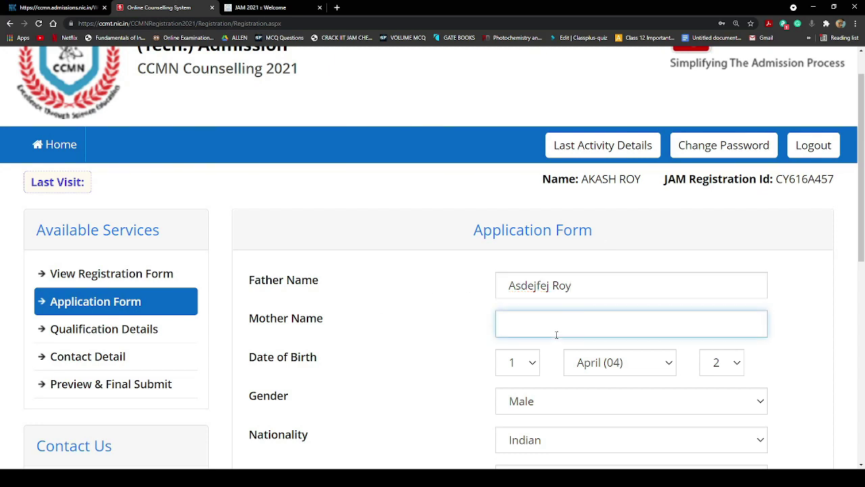
pyautogui.click(526, 265)
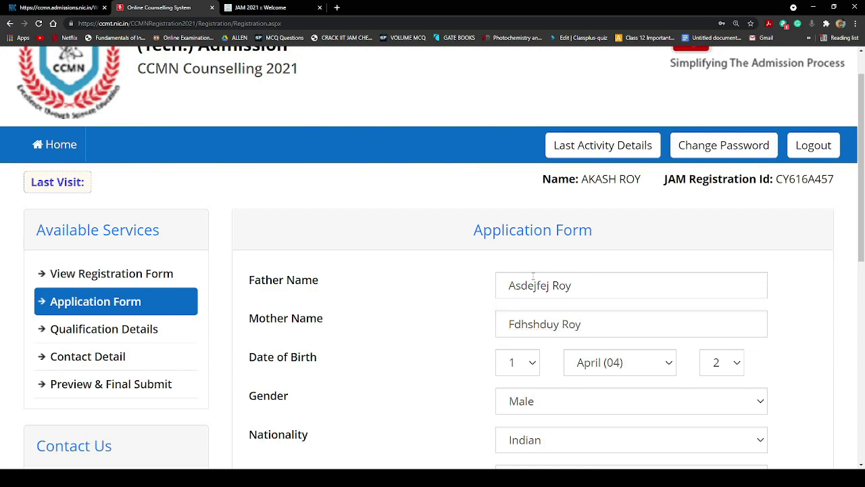
# Change the birth day to 0, then scroll down to the Bank Details section
pyautogui.scroll(-2, 526, 266)
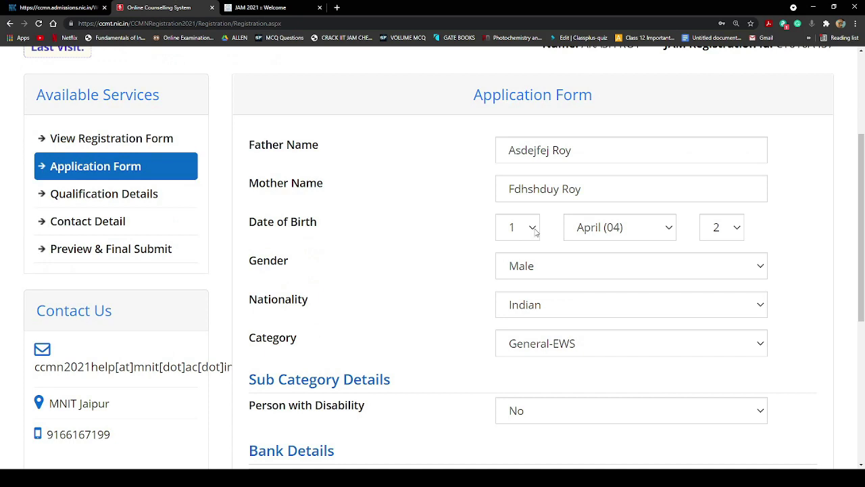
pyautogui.click(534, 231)
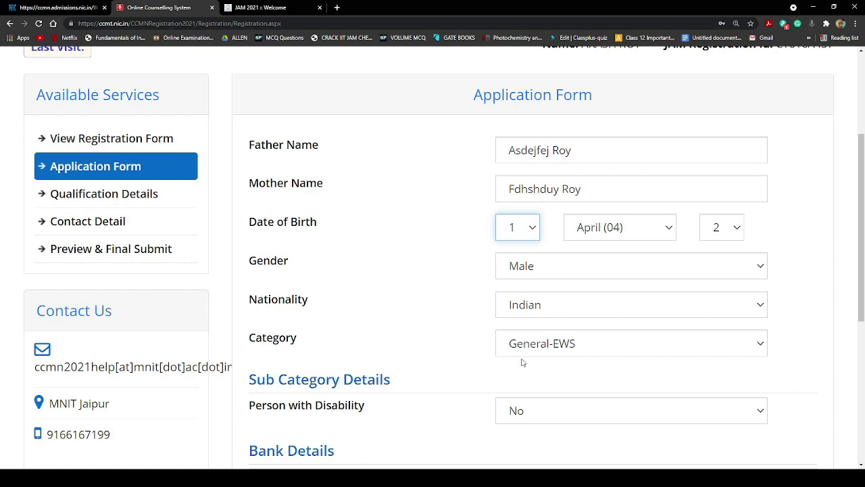
pyautogui.press('Up')
pyautogui.press('Tab')
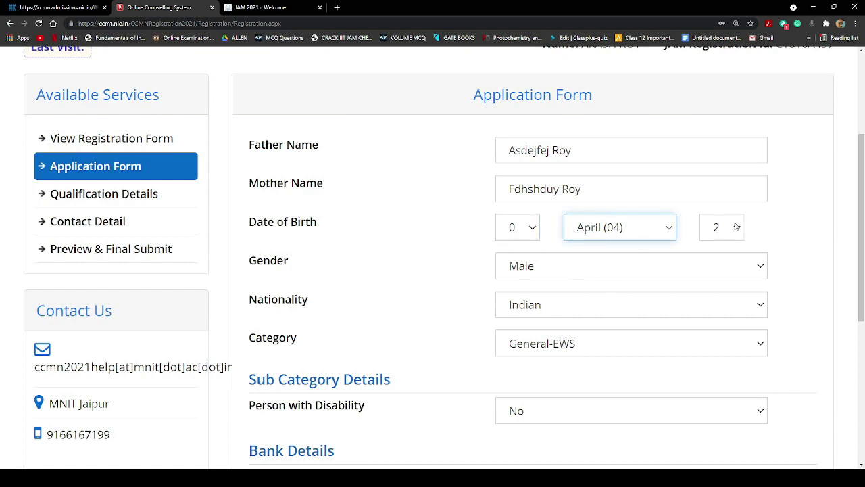
pyautogui.press('Tab')
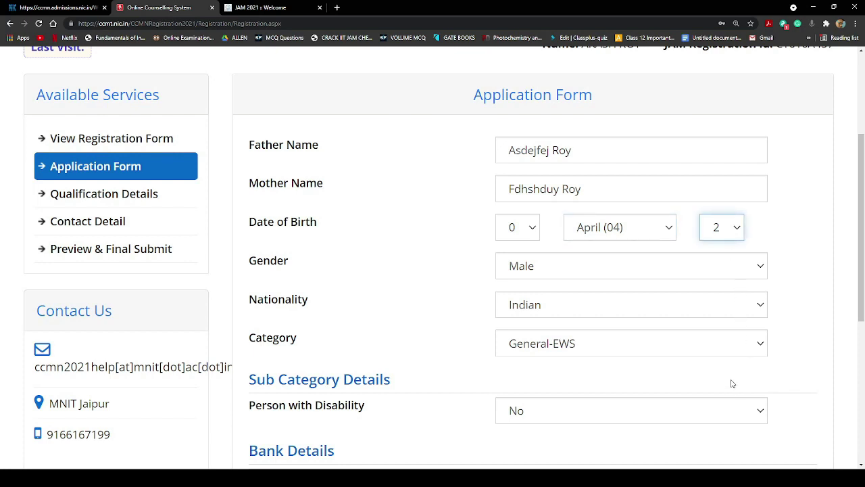
pyautogui.click(775, 238)
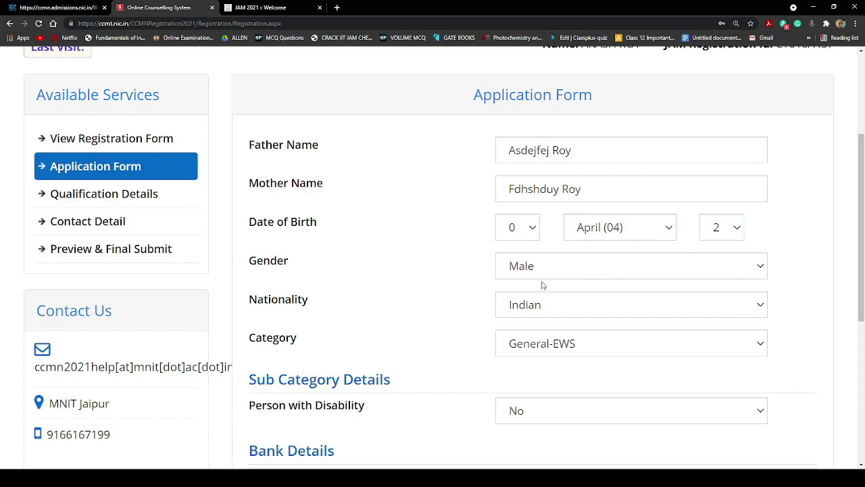
pyautogui.scroll(-2, 576, 343)
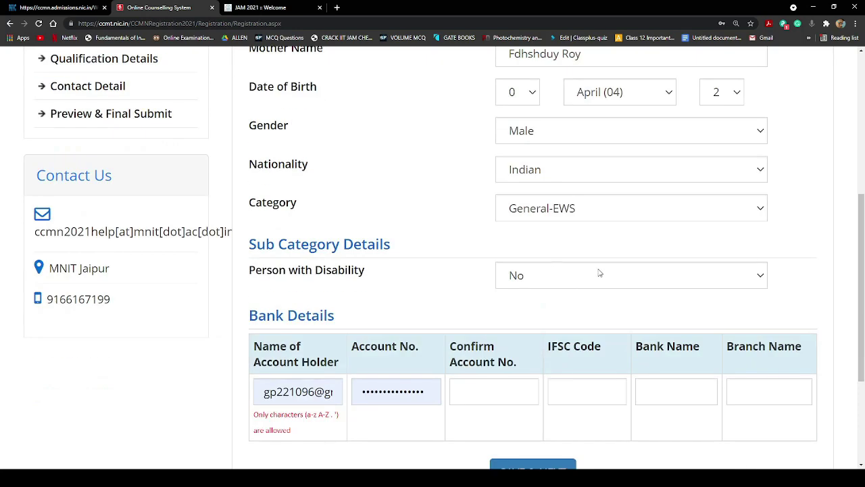
pyautogui.scroll(-2, 641, 341)
pyautogui.scroll(-1, 641, 342)
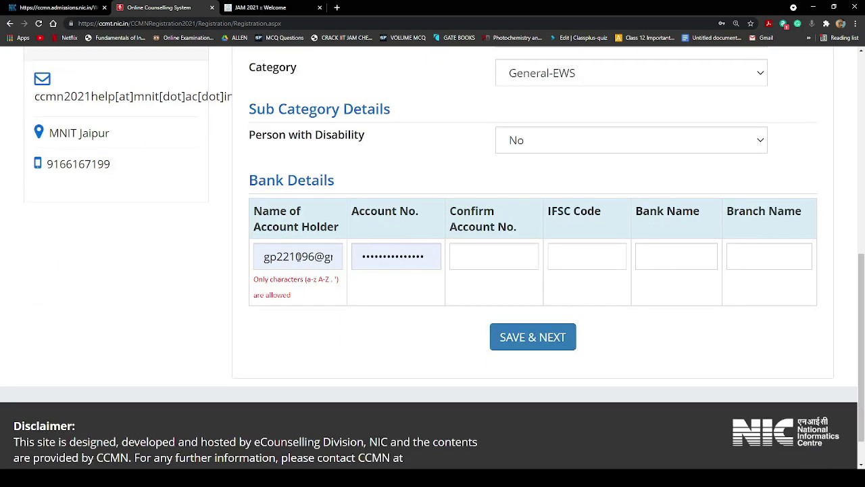
# Clear the wrong entries from Name of Account Holder and Account No
pyautogui.click(298, 257)
pyautogui.tripleClick(297, 257)
pyautogui.press('End')
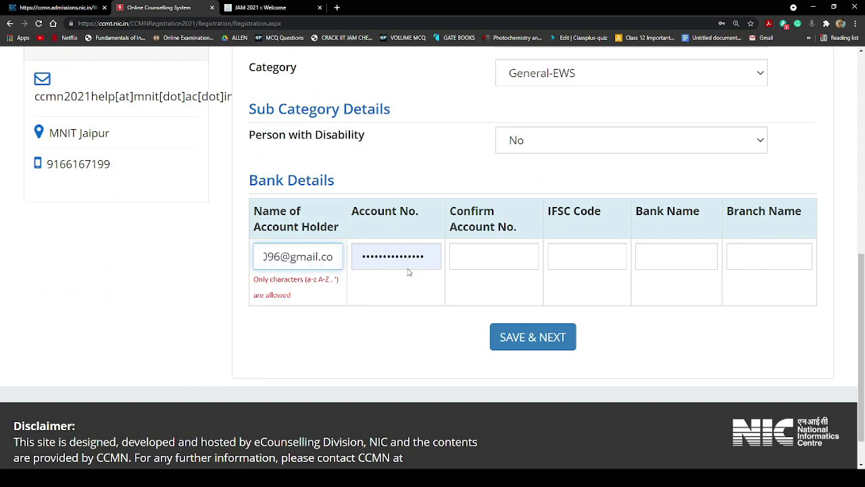
pyautogui.hotkey('ctrl', 'a')
pyautogui.press('BackSpace')
pyautogui.click(381, 257)
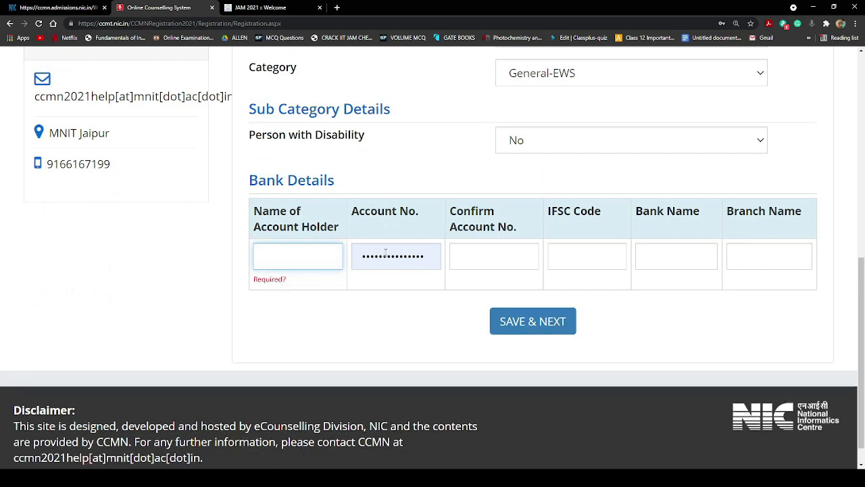
pyautogui.hotkey('ctrl', 'a')
pyautogui.press('BackSpace')
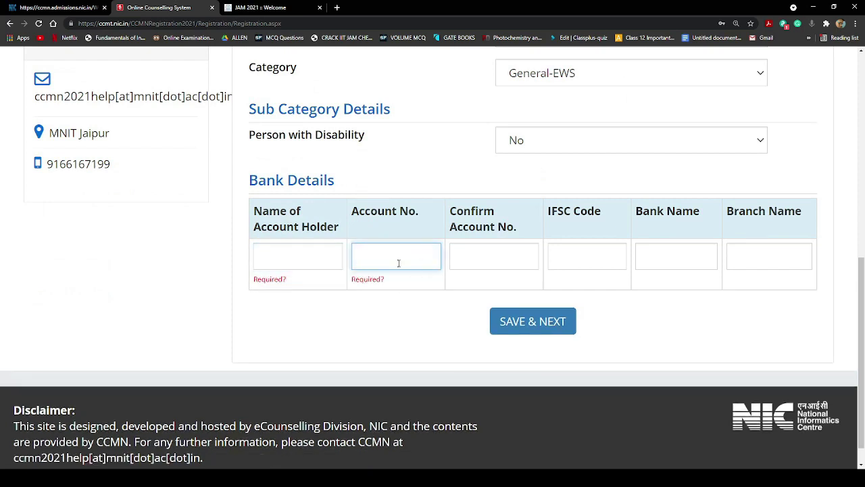
# Enter the candidate's full name as account holder and type the bank account number
pyautogui.click(280, 264)
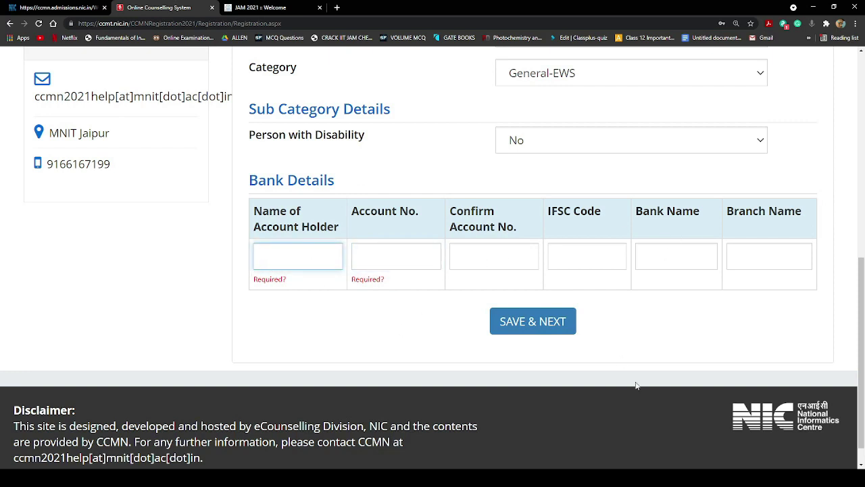
pyautogui.click(476, 225)
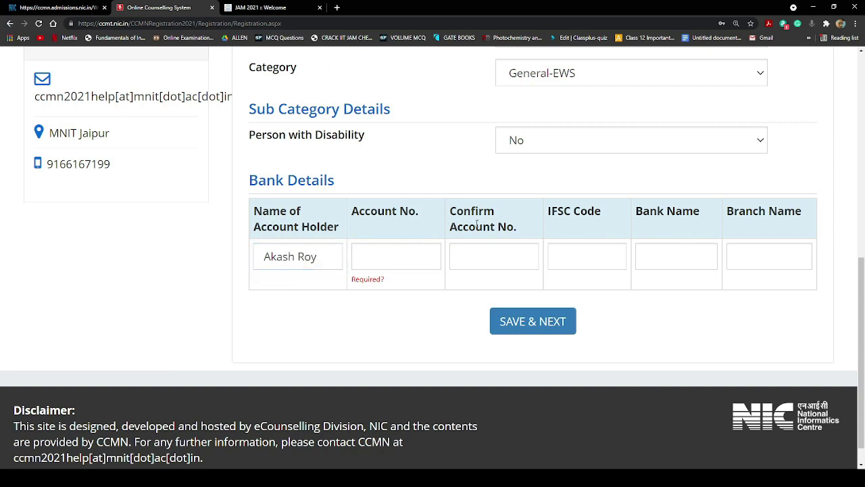
pyautogui.click(397, 255)
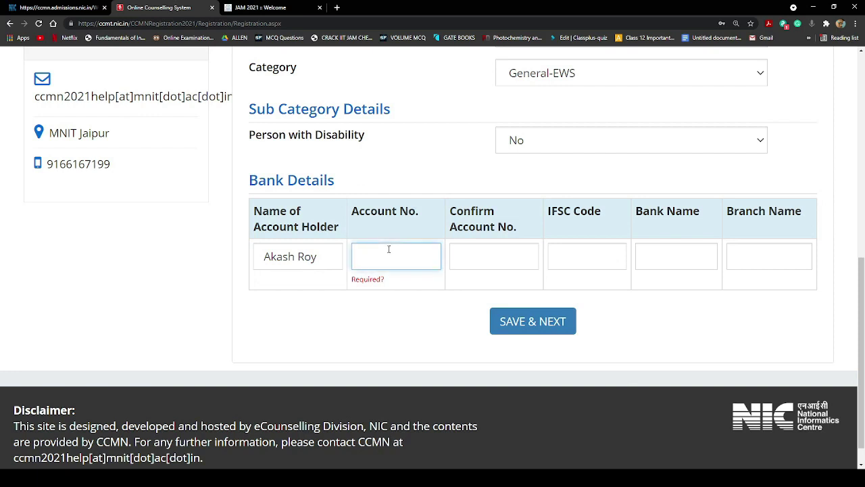
pyautogui.write('•••••')
pyautogui.write('•••••')
# Retype the account number and enter it again in Confirm Account No
pyautogui.click(520, 266)
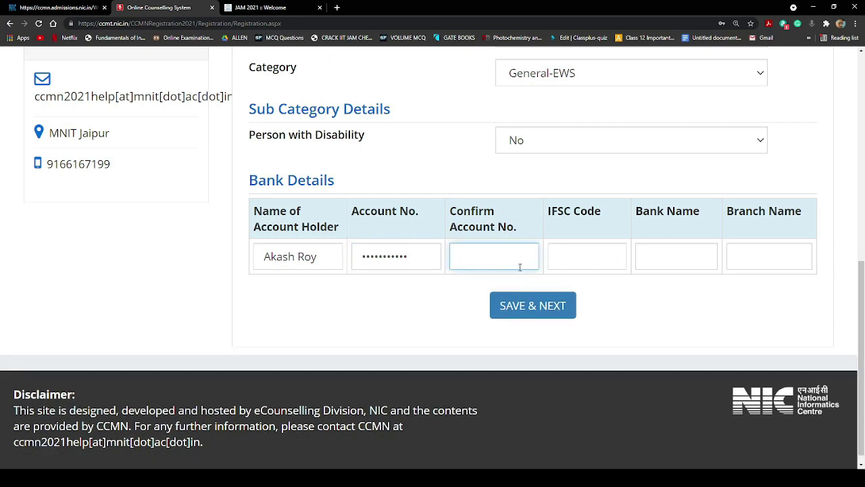
pyautogui.click(390, 256)
pyautogui.doubleClick(389, 253)
pyautogui.press('BackSpace')
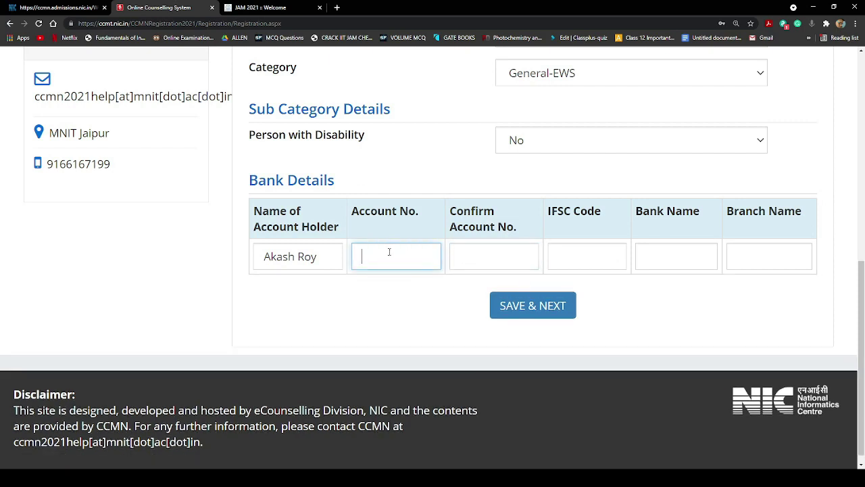
pyautogui.write('••')
pyautogui.press('BackSpace')
pyautogui.write('••••••••••')
pyautogui.click(471, 253)
pyautogui.write('12345')
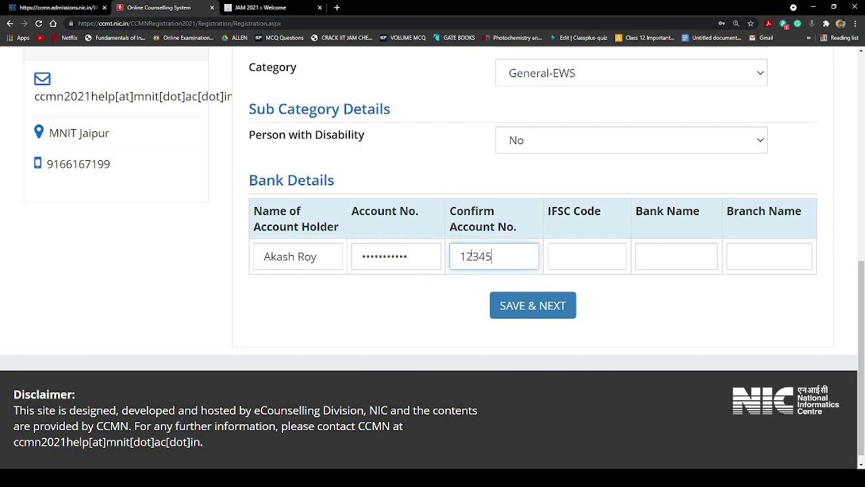
pyautogui.write('678901')
# Fill in the IFSC code, bank name State Bank of India and branch Bhjhffk
pyautogui.click(581, 247)
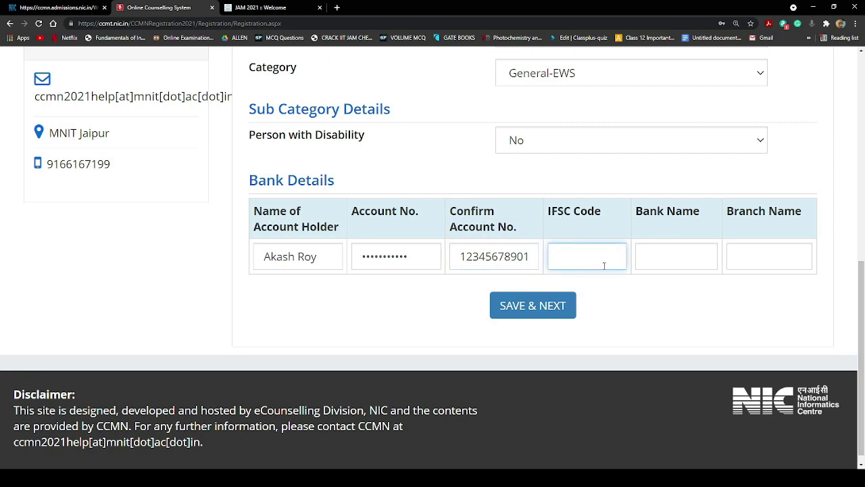
pyautogui.write('SBIN0016543')
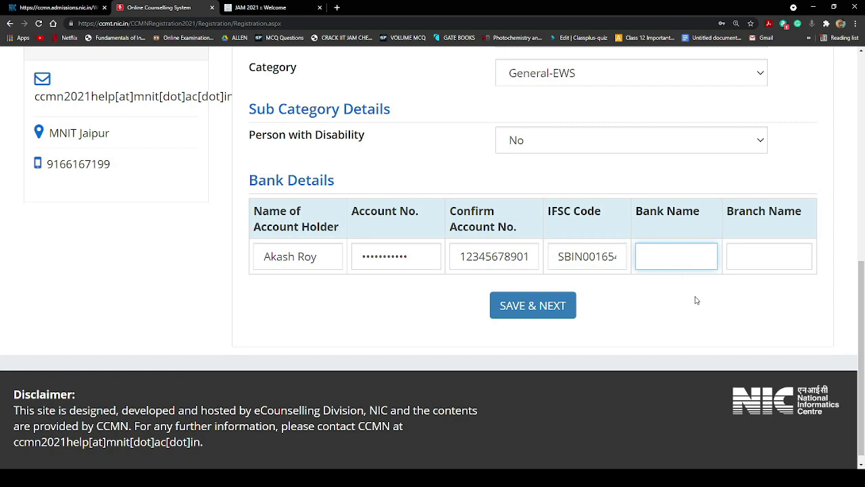
pyautogui.write('ate bank of India')
pyautogui.click(739, 255)
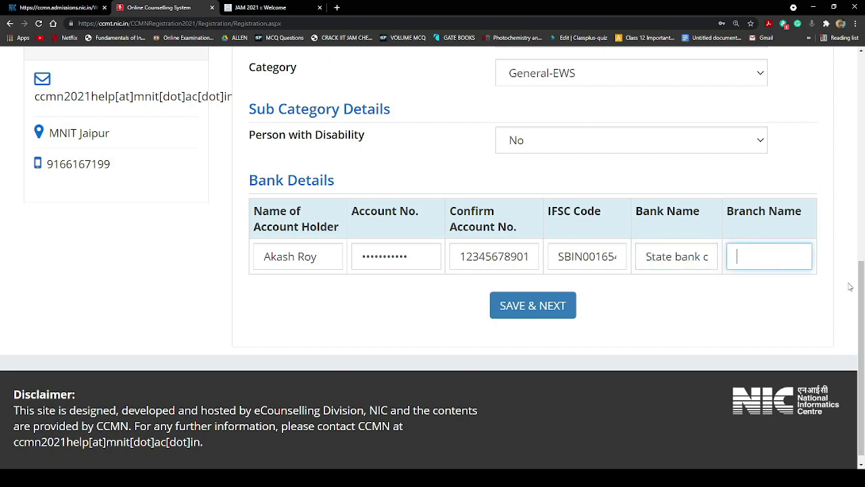
pyautogui.write('Bhjhffk')
pyautogui.click(691, 296)
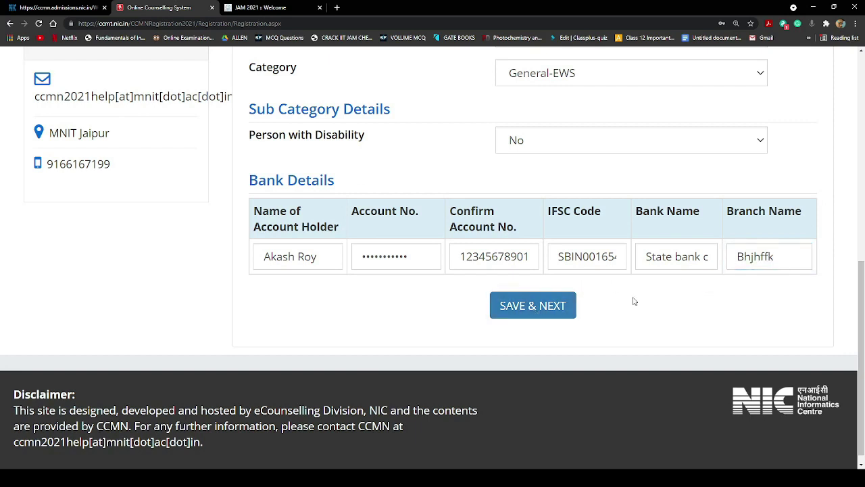
# Save the bank details and confirm, reaching the blank Qualification Details page
pyautogui.click(561, 310)
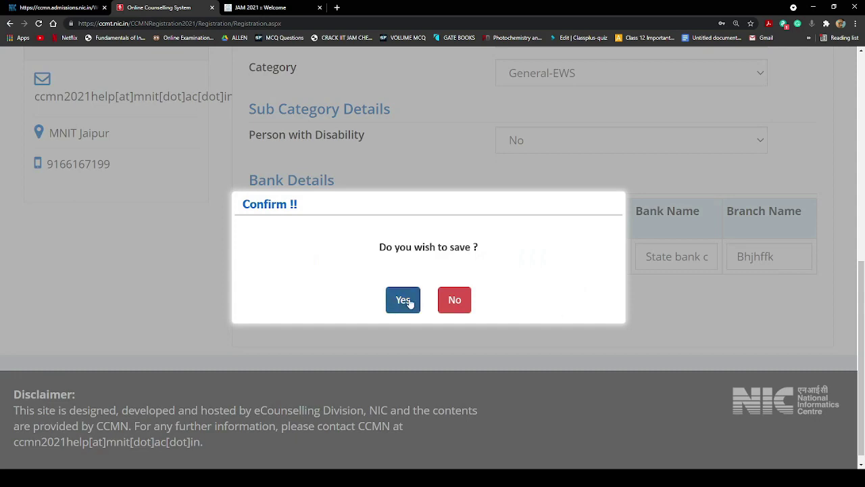
pyautogui.click(408, 303)
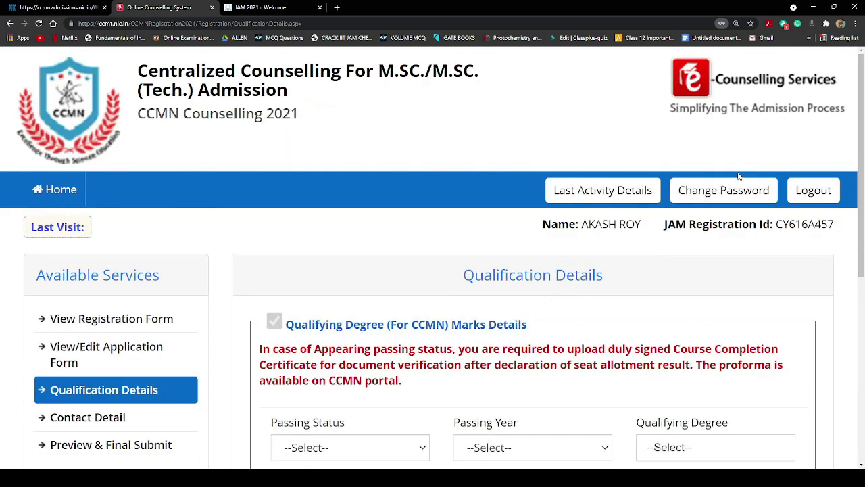
pyautogui.scroll(-3, 410, 318)
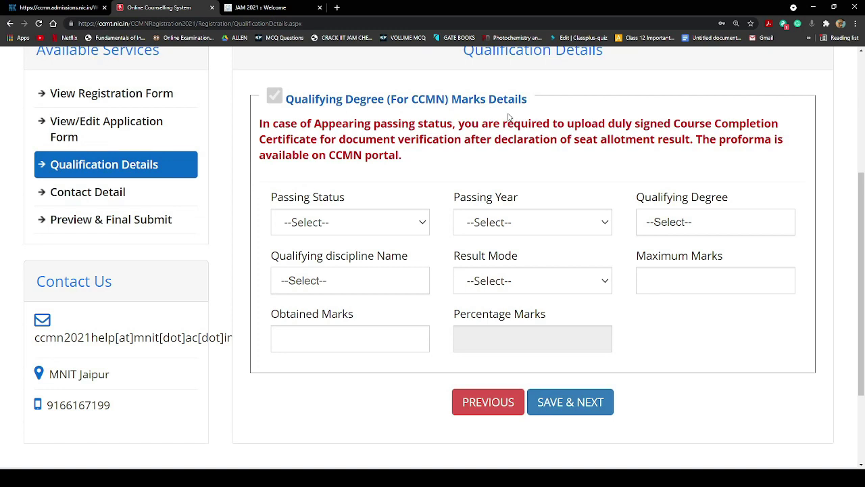
# Set passing status to Appearing, passing year 2021 and qualifying degree B.Sc
pyautogui.click(390, 223)
pyautogui.press('Down')
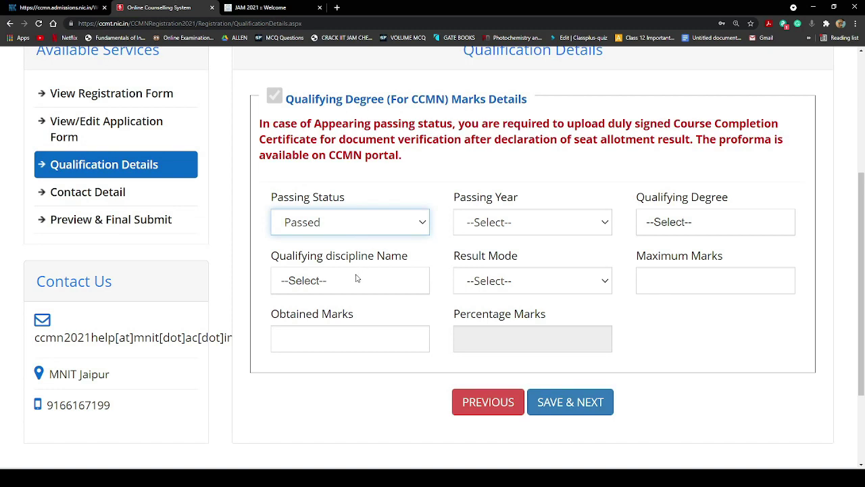
pyautogui.press('Down')
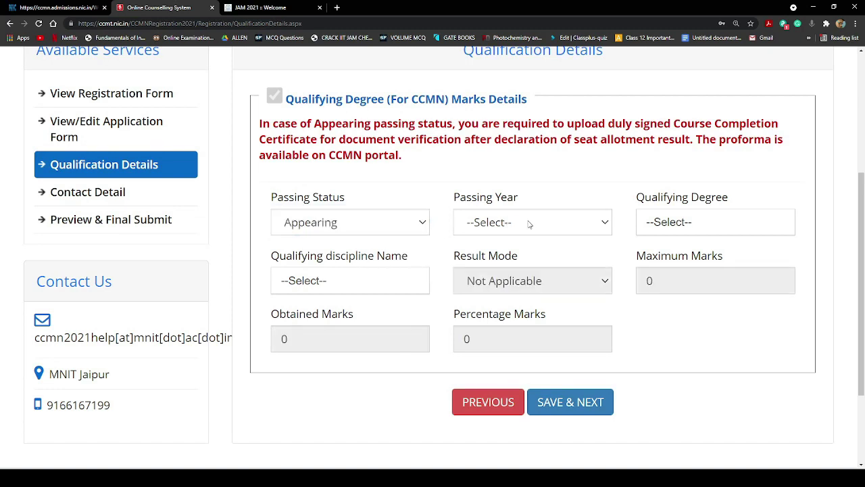
pyautogui.click(530, 224)
pyautogui.click(518, 263)
pyautogui.click(659, 225)
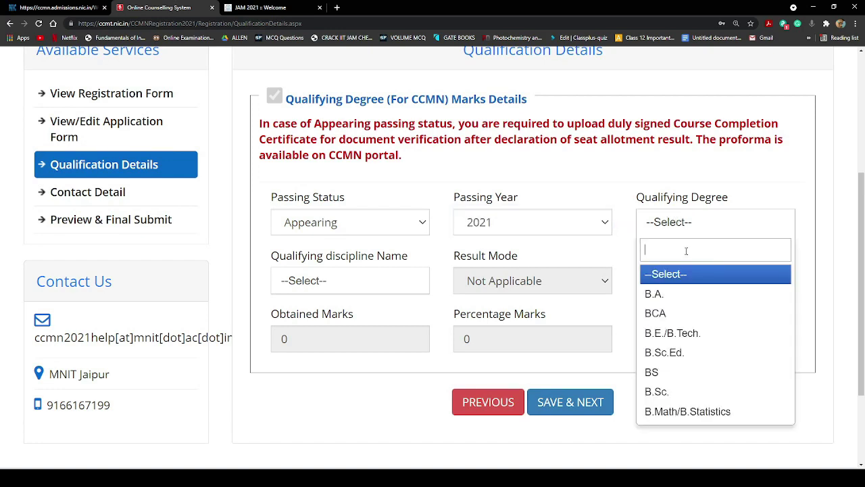
pyautogui.click(691, 392)
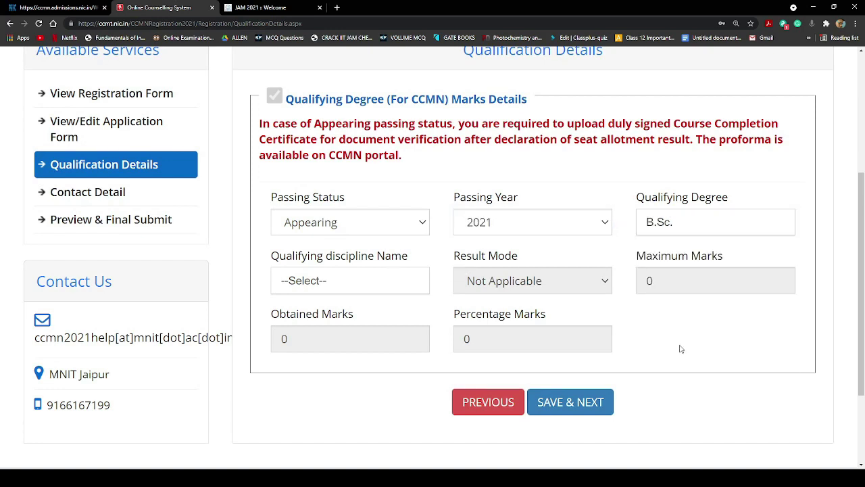
# Pick B.Sc. Chemistry from the Qualifying discipline Name list
pyautogui.click(323, 280)
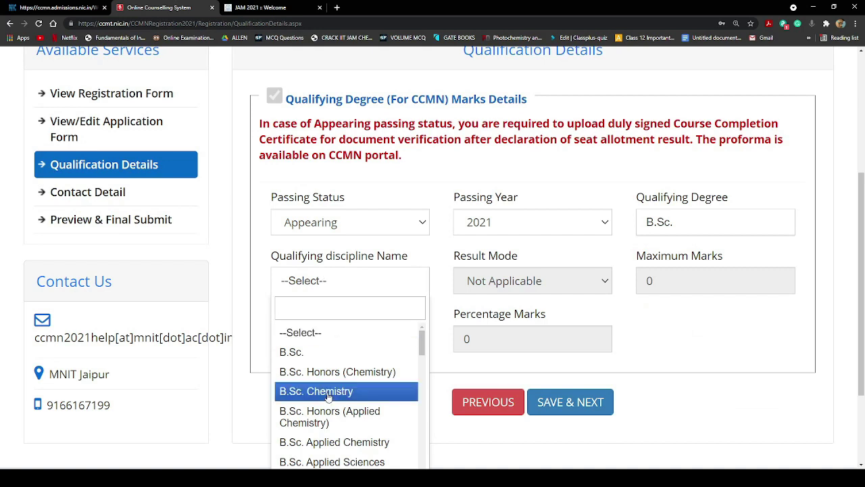
pyautogui.scroll(-2, 328, 398)
pyautogui.scroll(2, 344, 394)
pyautogui.scroll(-3, 365, 391)
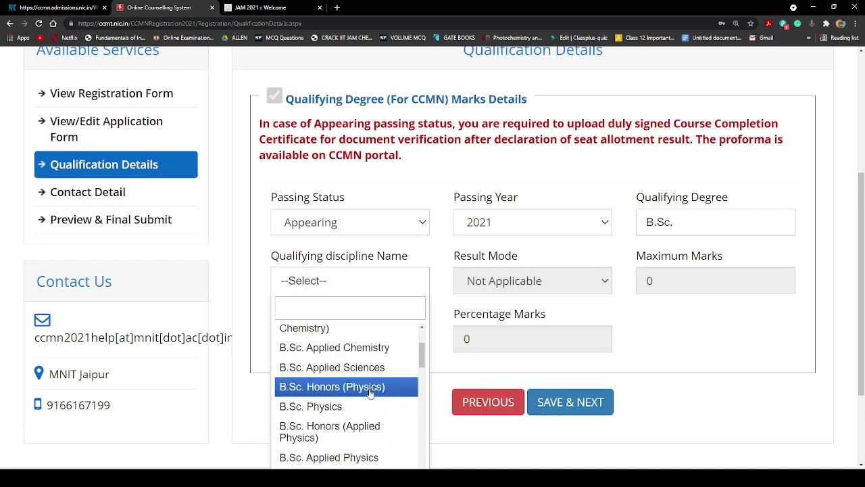
pyautogui.scroll(3, 369, 393)
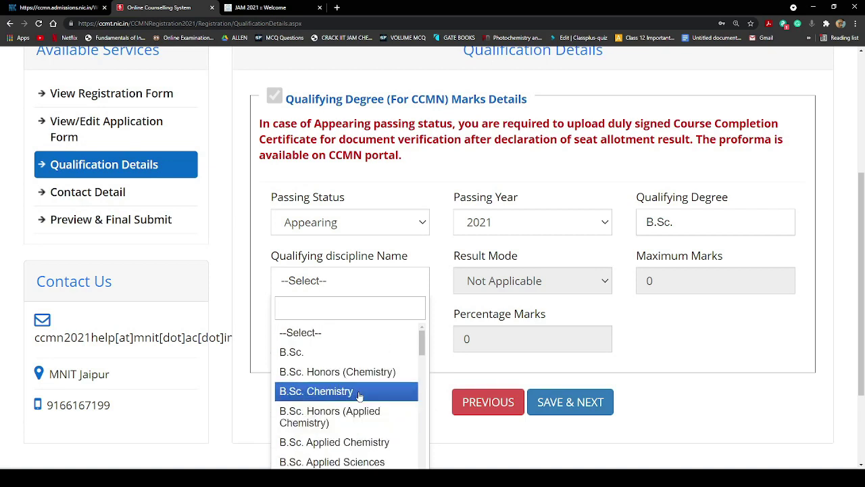
pyautogui.scroll(-6, 360, 414)
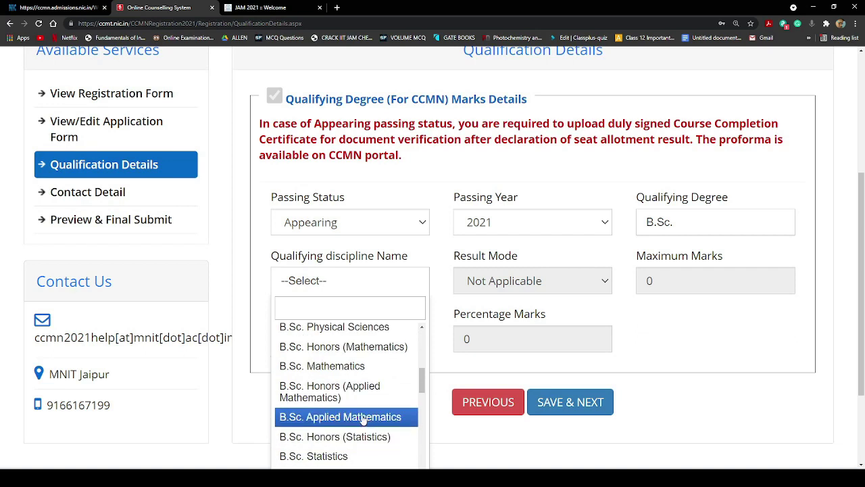
pyautogui.scroll(6, 363, 420)
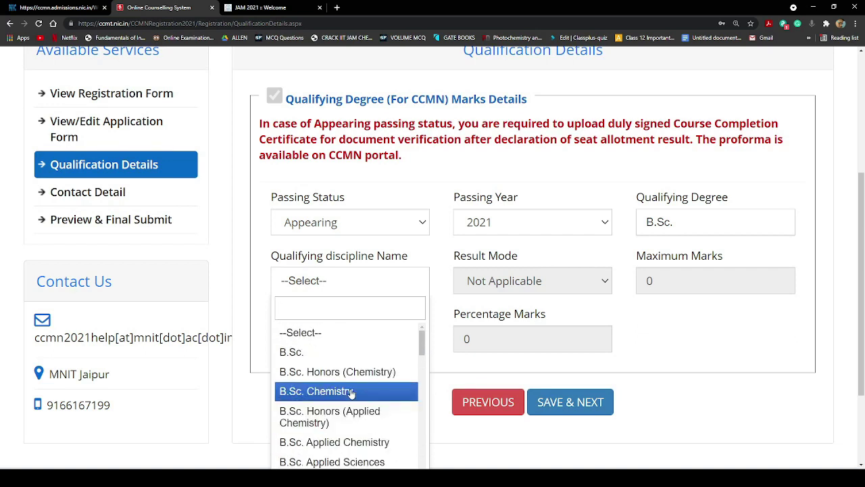
pyautogui.click(350, 390)
pyautogui.click(512, 280)
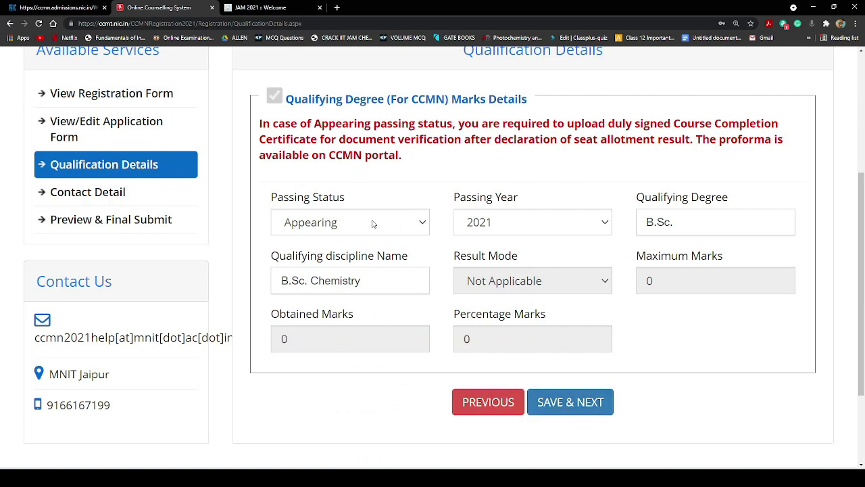
# Change passing status to Passed with result mode Percentage
pyautogui.click(411, 226)
pyautogui.click(333, 261)
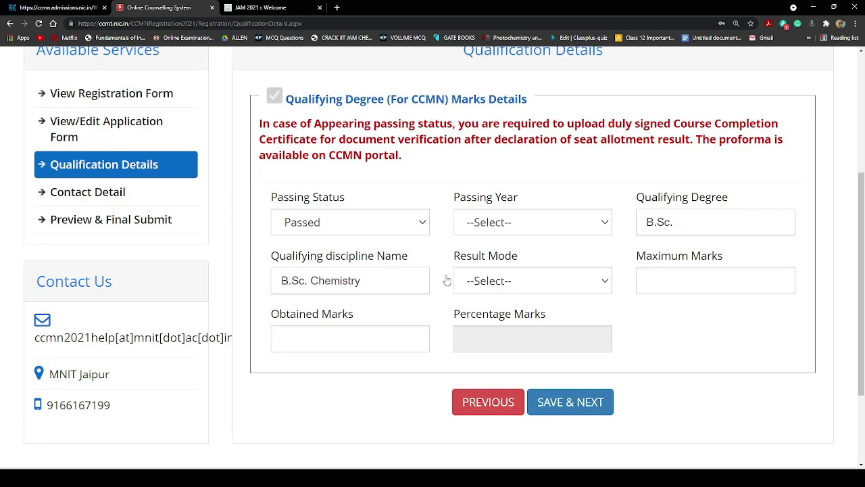
pyautogui.click(539, 282)
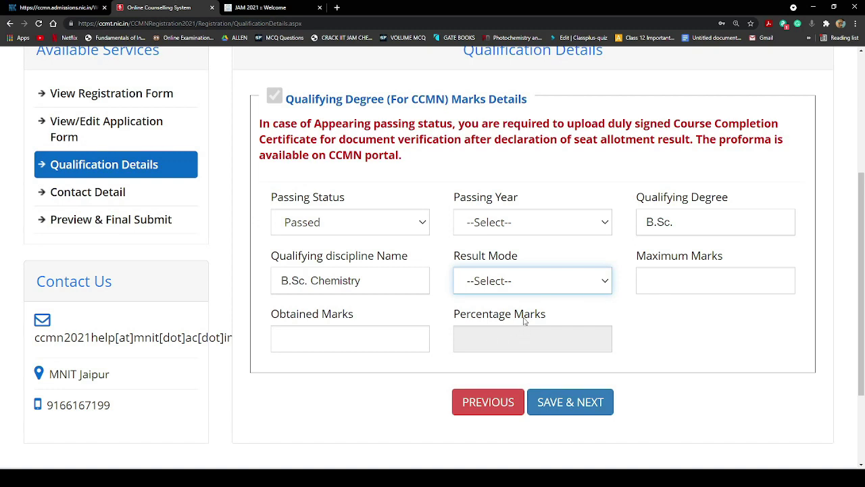
pyautogui.click(525, 320)
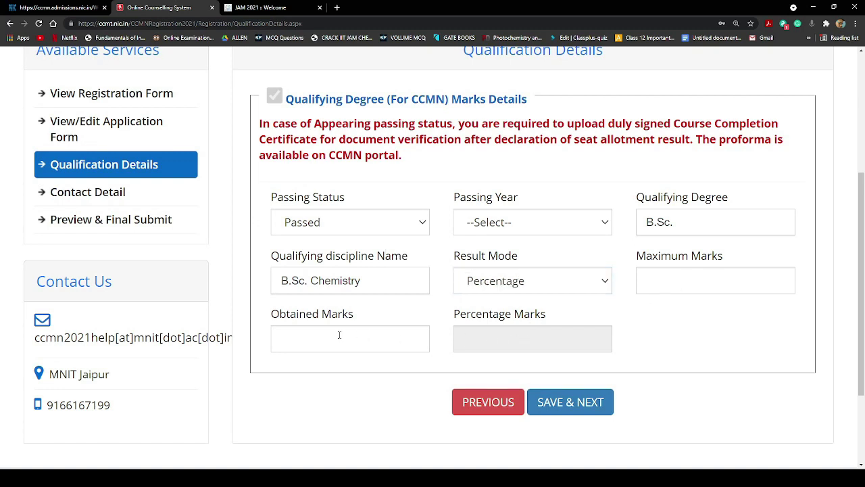
pyautogui.click(374, 336)
# Revert passing status to Appearing, leaving the status list unchanged afterwards
pyautogui.click(350, 230)
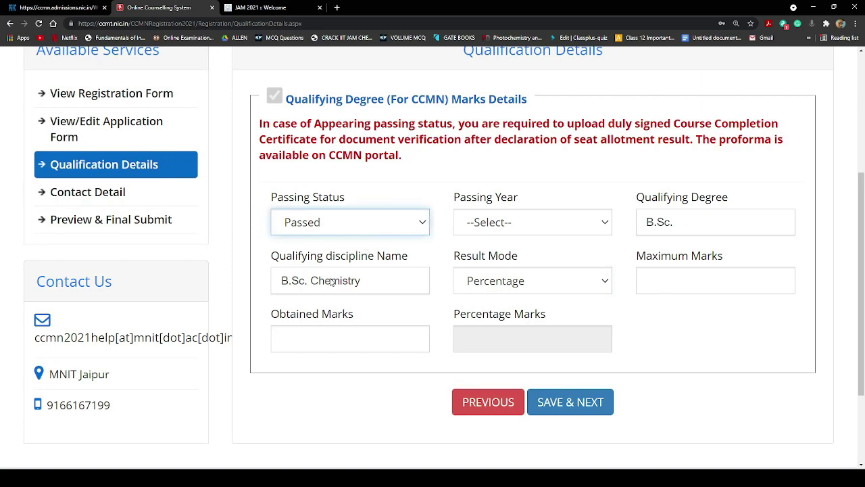
pyautogui.click(331, 282)
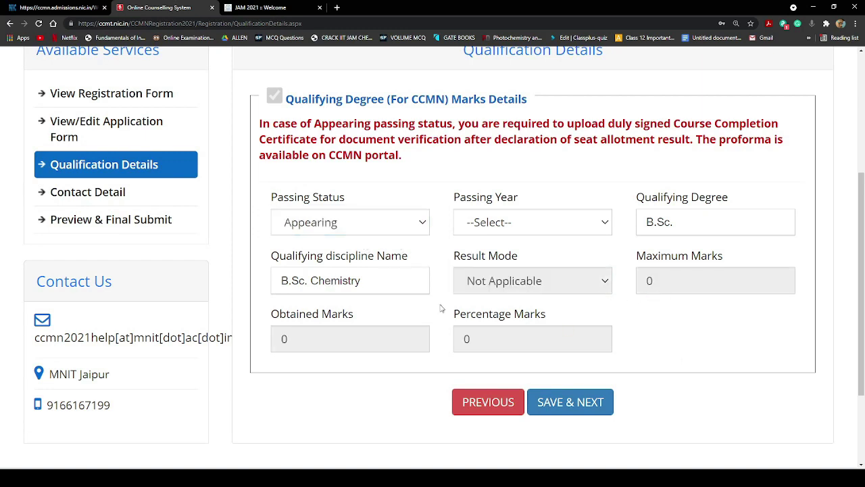
pyautogui.click(340, 221)
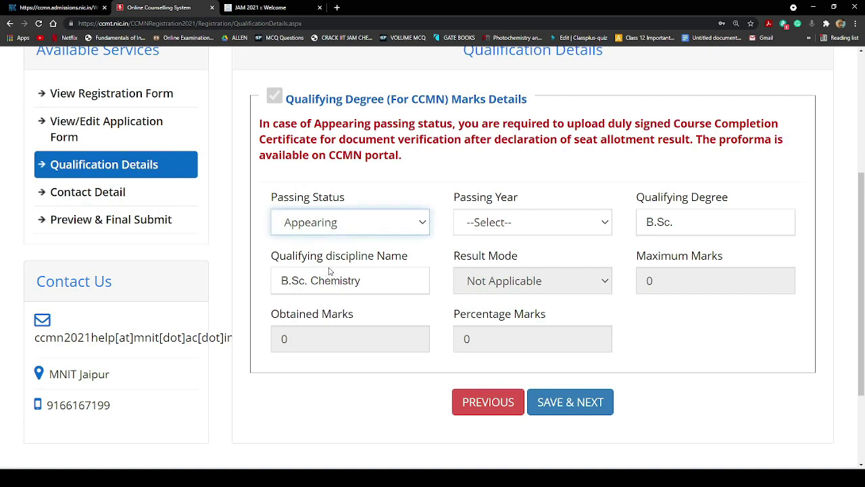
pyautogui.click(495, 273)
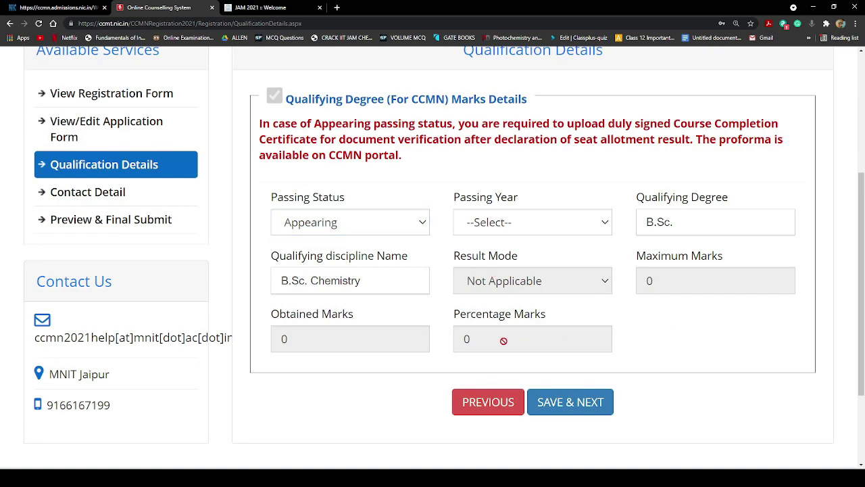
# Try saving the qualification details; Passing Year gets flagged as required
pyautogui.click(574, 417)
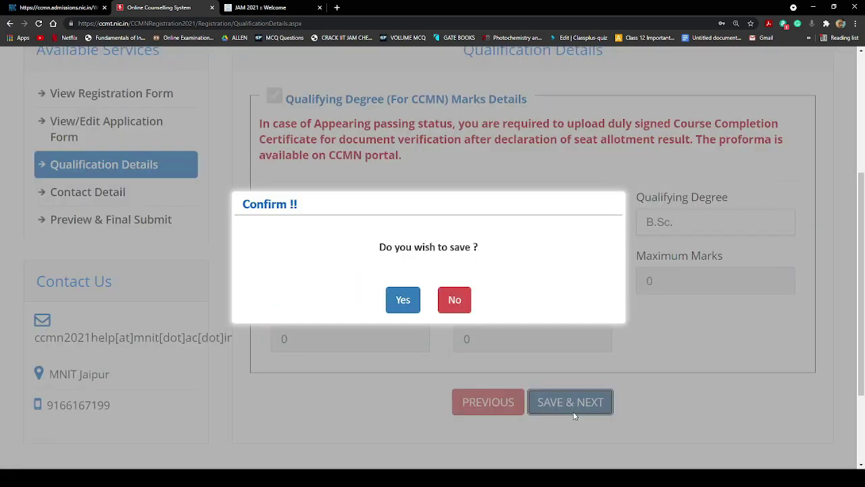
pyautogui.click(403, 299)
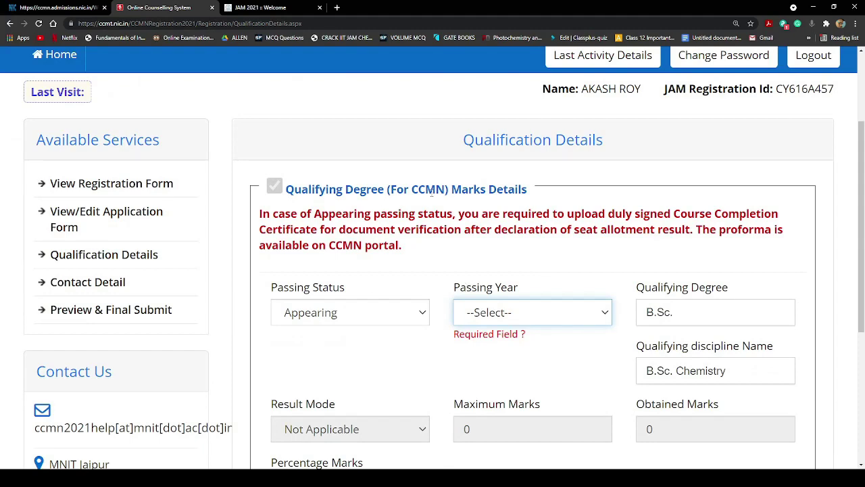
pyautogui.scroll(-3, 497, 289)
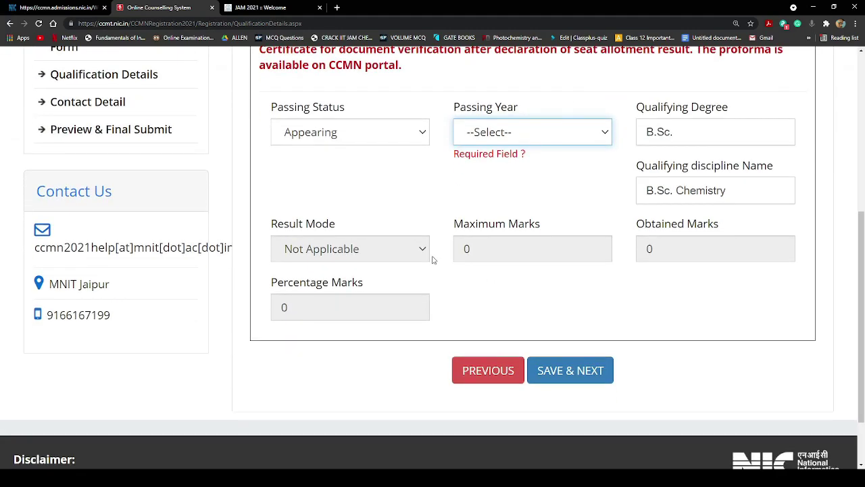
pyautogui.scroll(1, 356, 163)
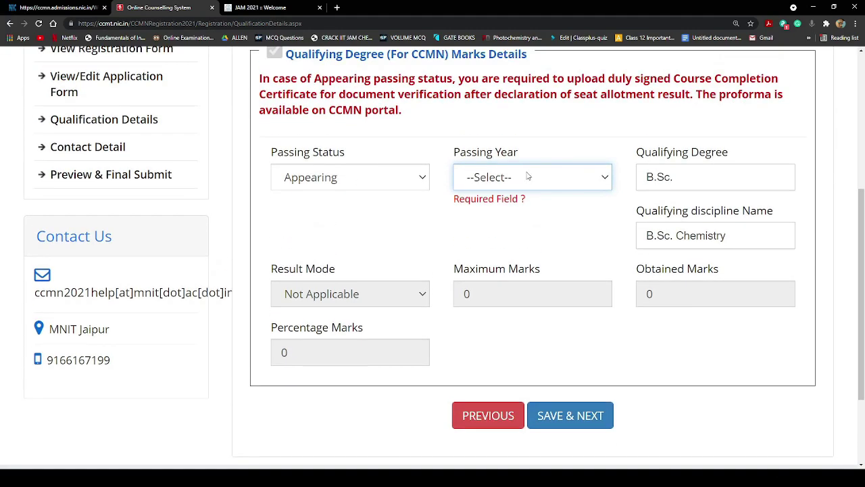
# Choose 2021 as passing year, then cancel the save confirmation
pyautogui.click(492, 220)
pyautogui.click(318, 298)
pyautogui.click(572, 422)
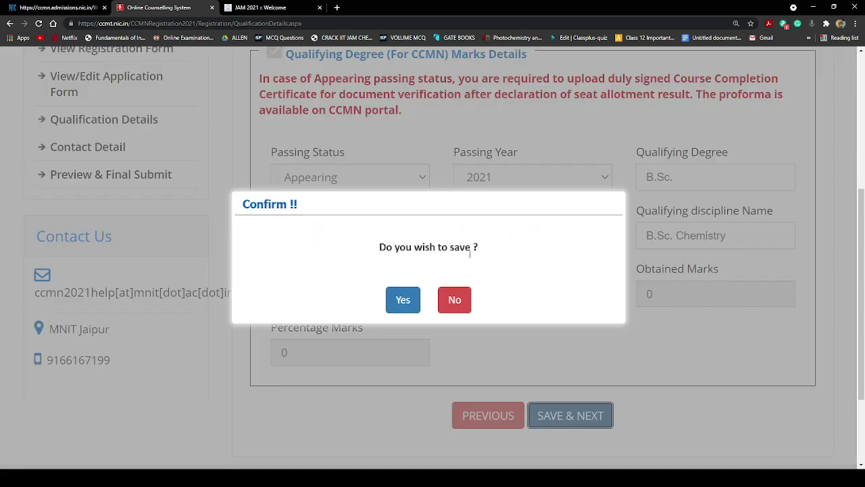
pyautogui.click(461, 299)
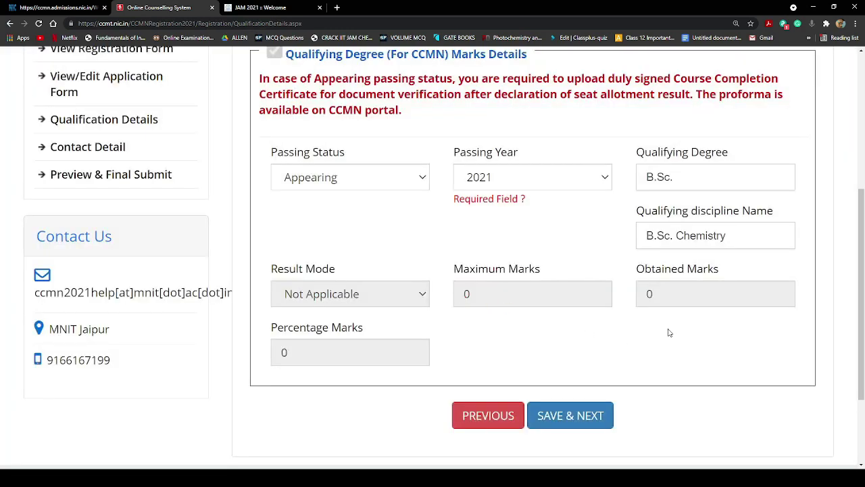
# Toggle passing status to Passed and back to Appearing, then save and confirm
pyautogui.click(328, 223)
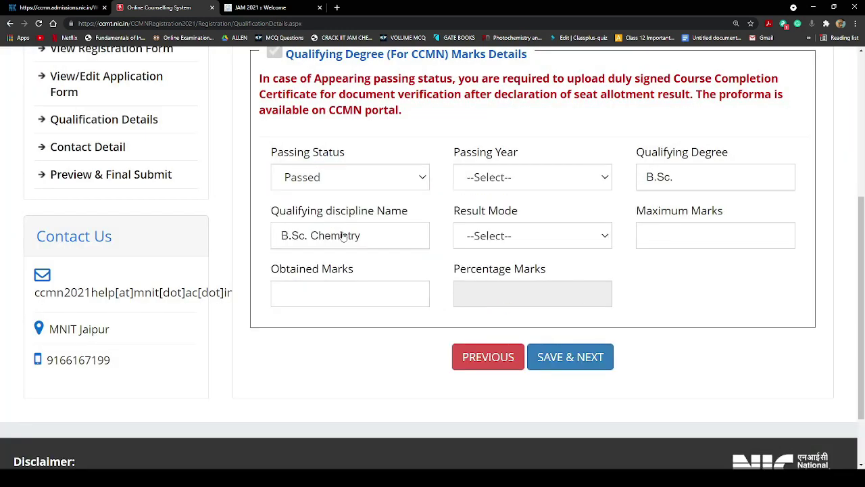
pyautogui.click(409, 182)
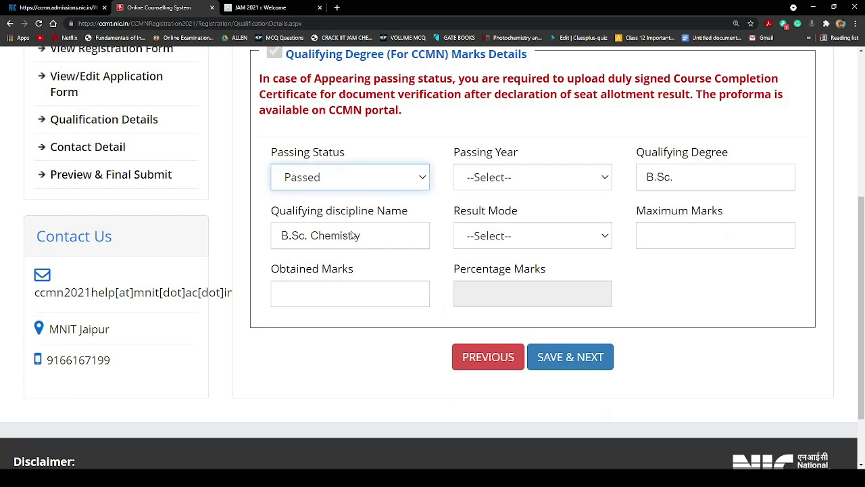
pyautogui.click(352, 236)
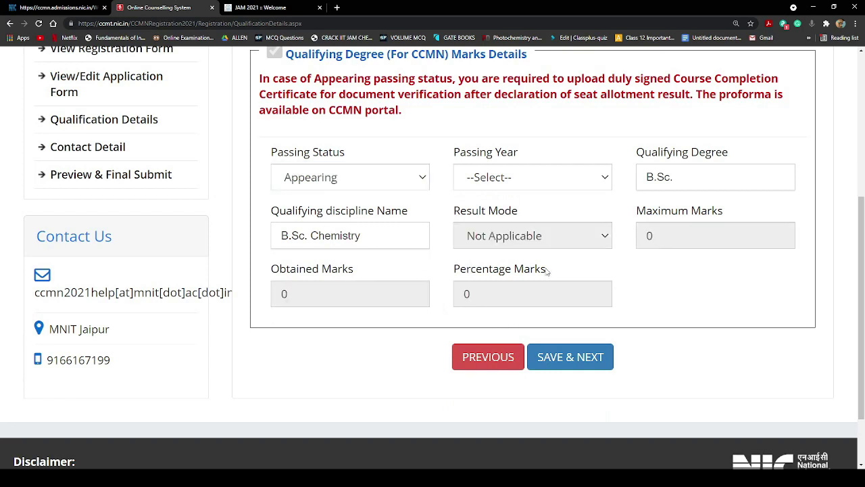
pyautogui.click(574, 357)
pyautogui.click(403, 300)
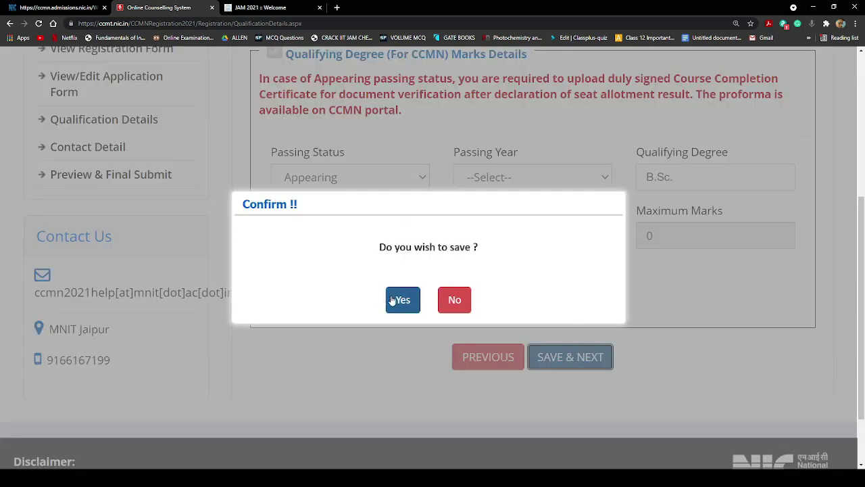
# Set passing year to 2021 again and save the qualification details
pyautogui.scroll(-3, 590, 297)
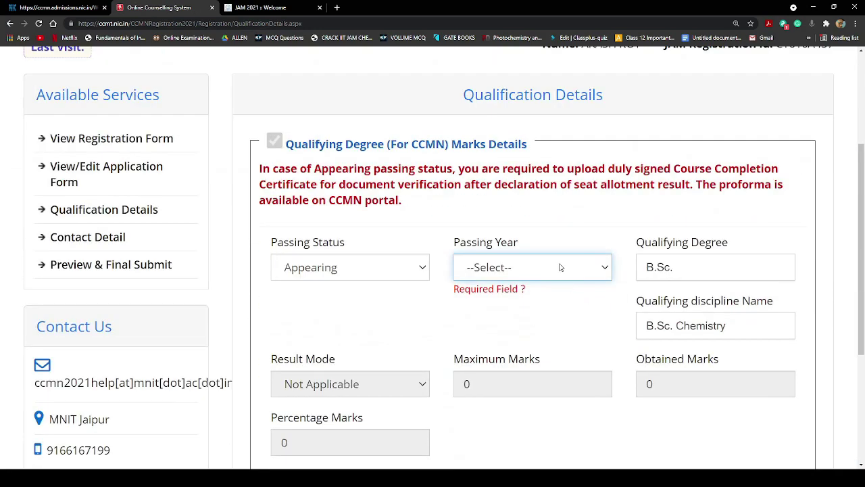
pyautogui.click(518, 310)
pyautogui.scroll(-2, 622, 351)
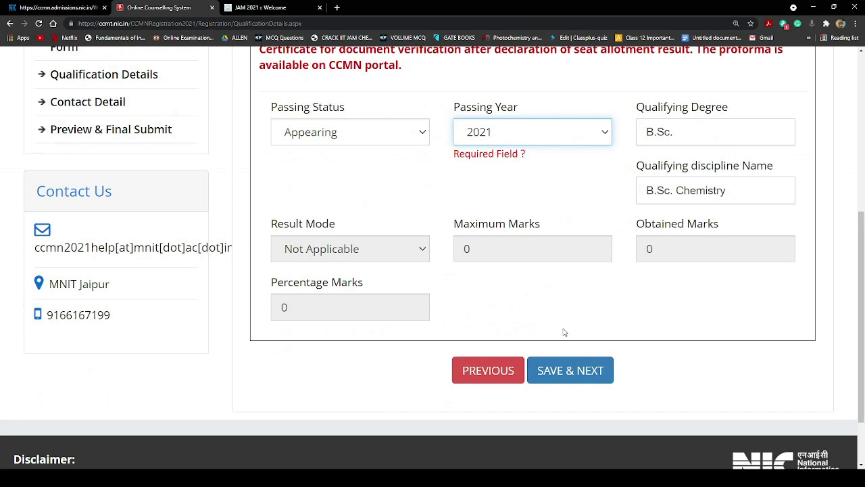
pyautogui.click(563, 373)
pyautogui.click(400, 298)
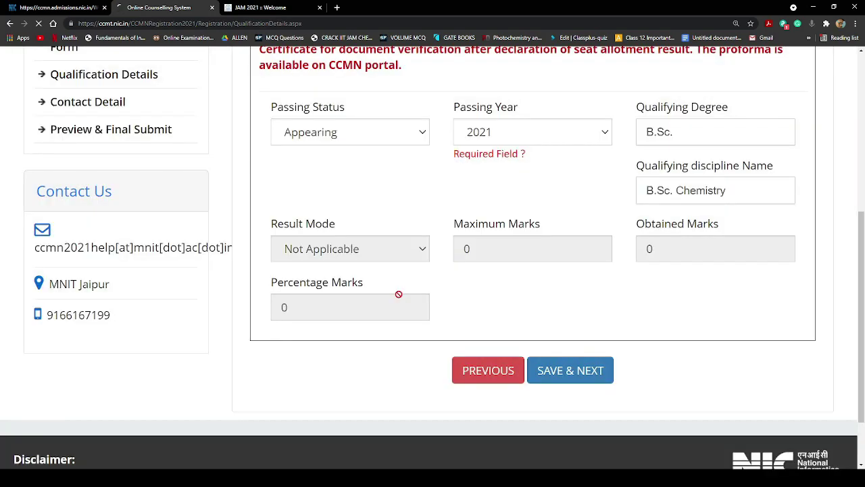
# Fill the premise, sub-locality and locality/city fields with placeholder text
pyautogui.scroll(-2, 440, 267)
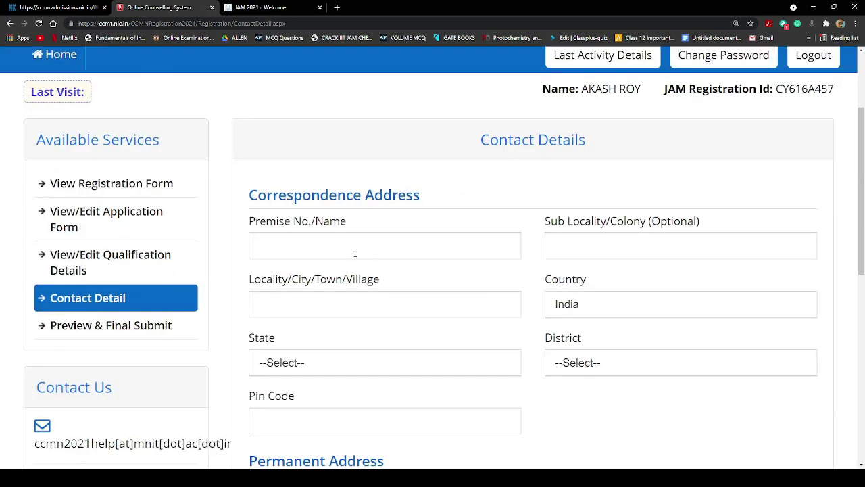
pyautogui.click(428, 209)
pyautogui.click(365, 250)
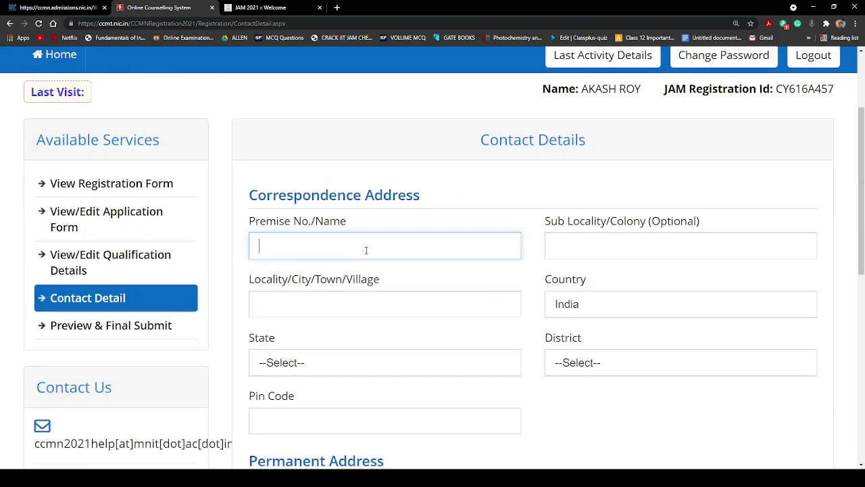
pyautogui.write('edfgvsrdgbfd')
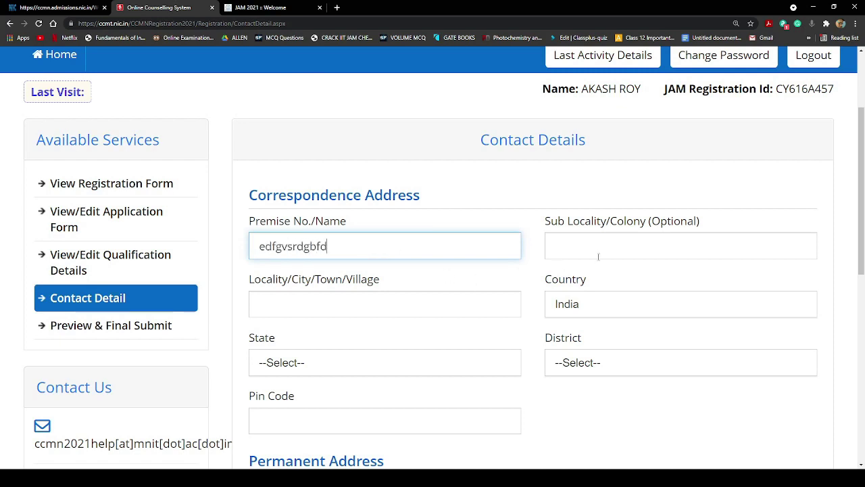
pyautogui.click(647, 244)
pyautogui.write('sdgdsfg')
pyautogui.click(308, 309)
pyautogui.write('dggdsg')
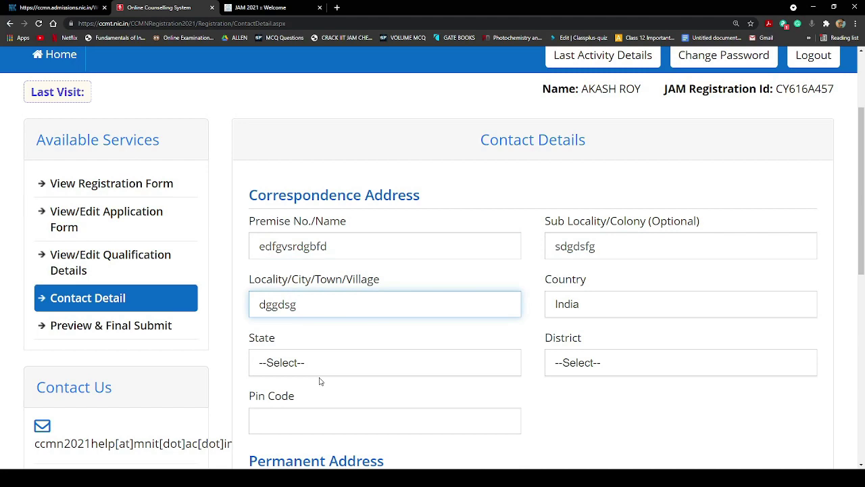
# Set state West Bengal, district DARJEELING and pin code 74444
pyautogui.click(316, 370)
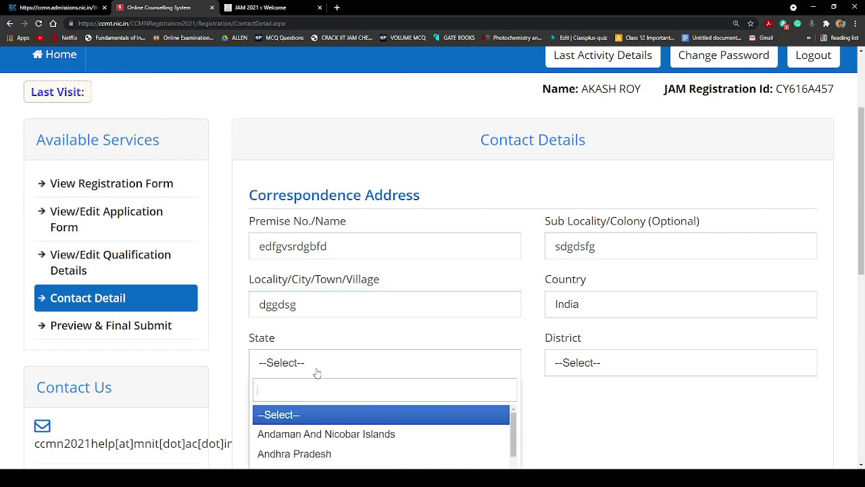
pyautogui.scroll(-8, 333, 444)
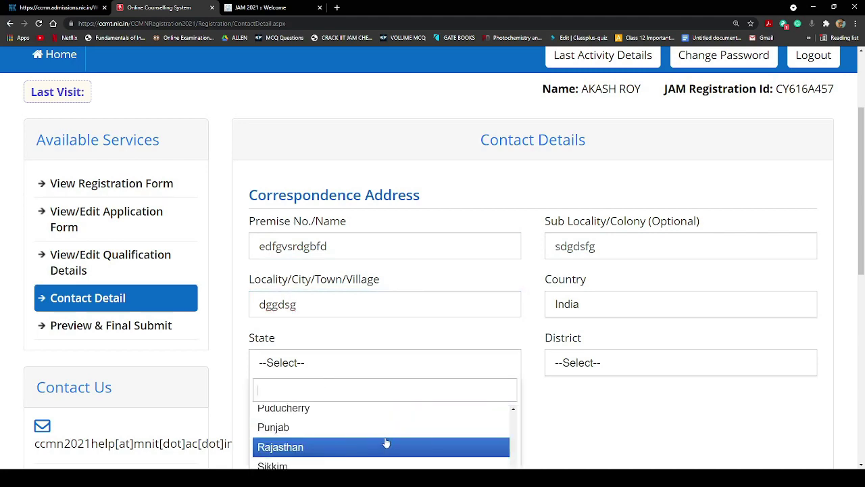
pyautogui.scroll(-3, 382, 366)
pyautogui.click(350, 358)
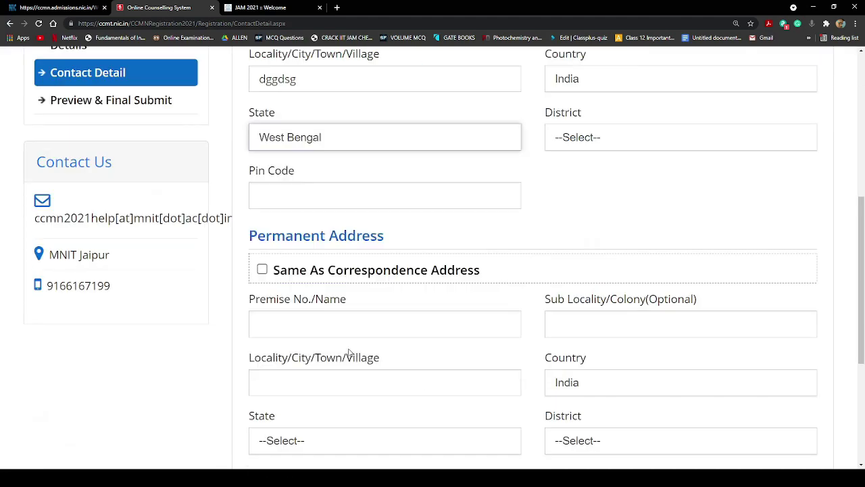
pyautogui.scroll(1, 645, 247)
pyautogui.click(647, 229)
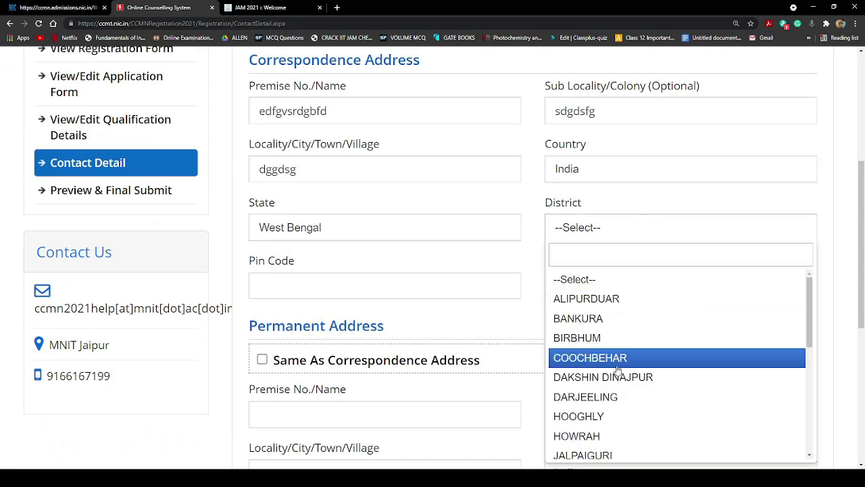
pyautogui.click(608, 399)
pyautogui.click(329, 282)
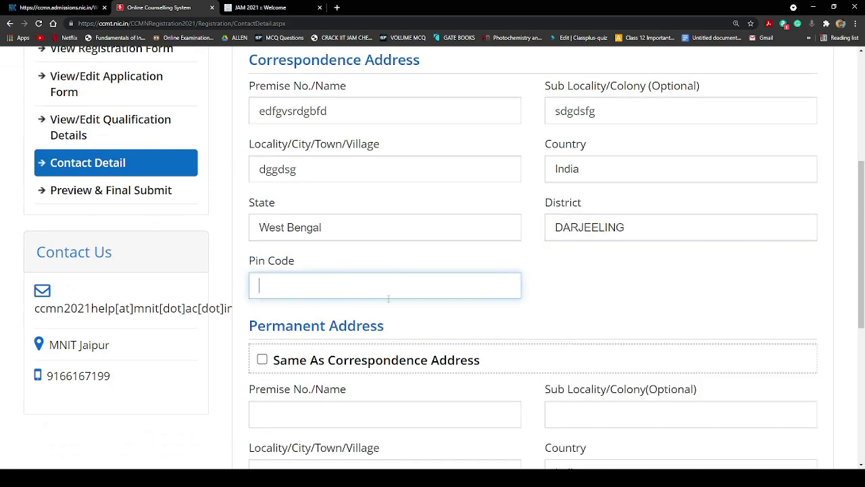
pyautogui.write('744441')
pyautogui.click(623, 238)
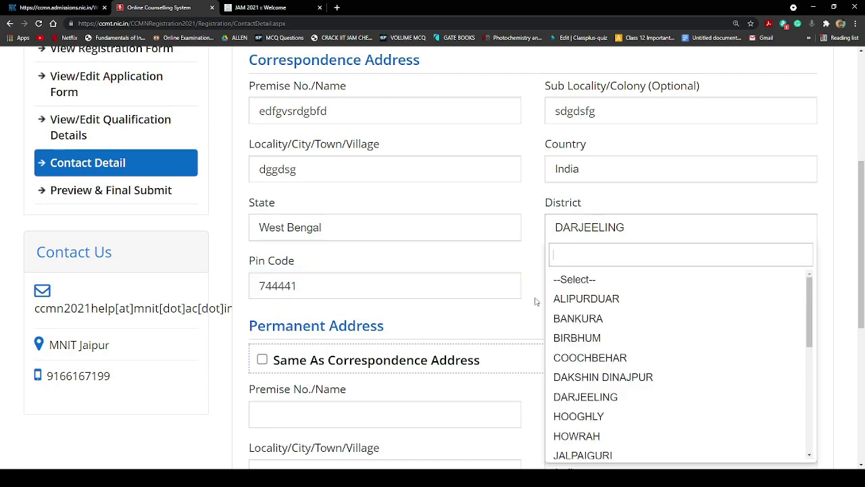
pyautogui.click(530, 257)
# Make permanent address same as correspondence address and save the contact details
pyautogui.scroll(-2, 315, 248)
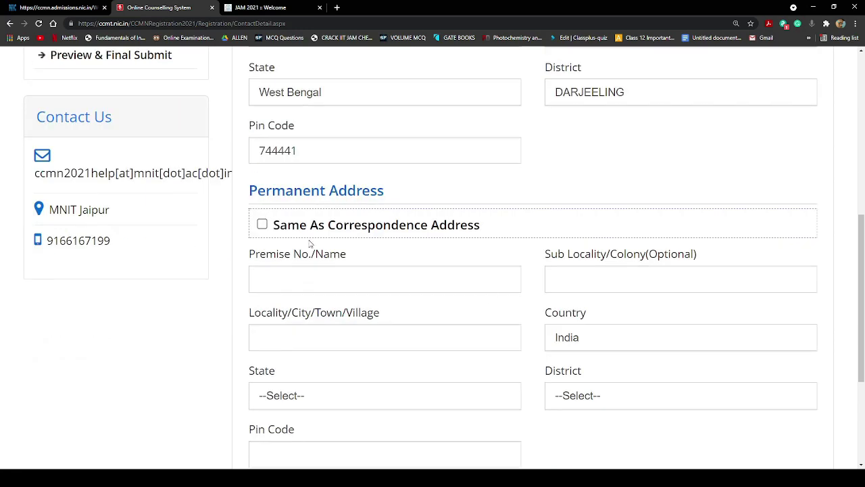
pyautogui.click(262, 225)
pyautogui.scroll(3, 400, 247)
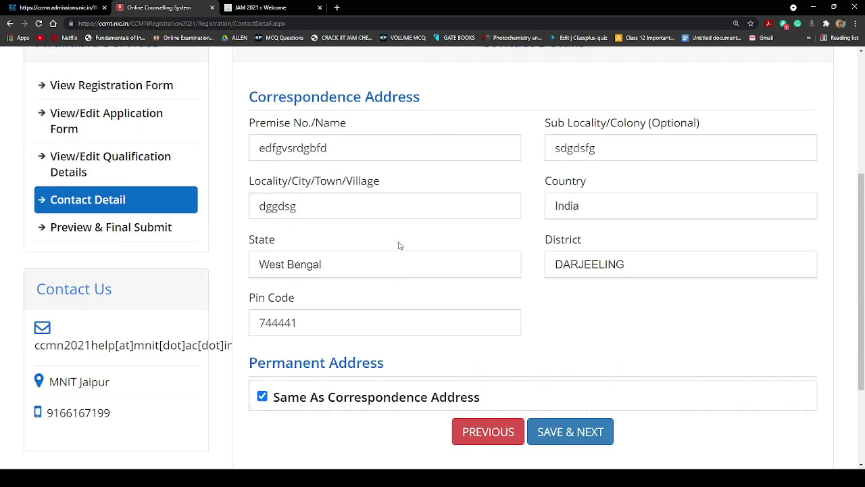
pyautogui.scroll(-3, 402, 271)
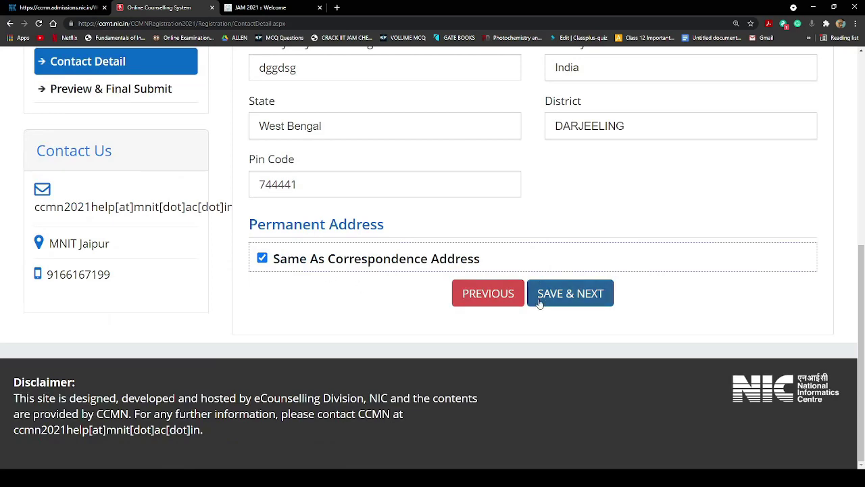
pyautogui.click(578, 297)
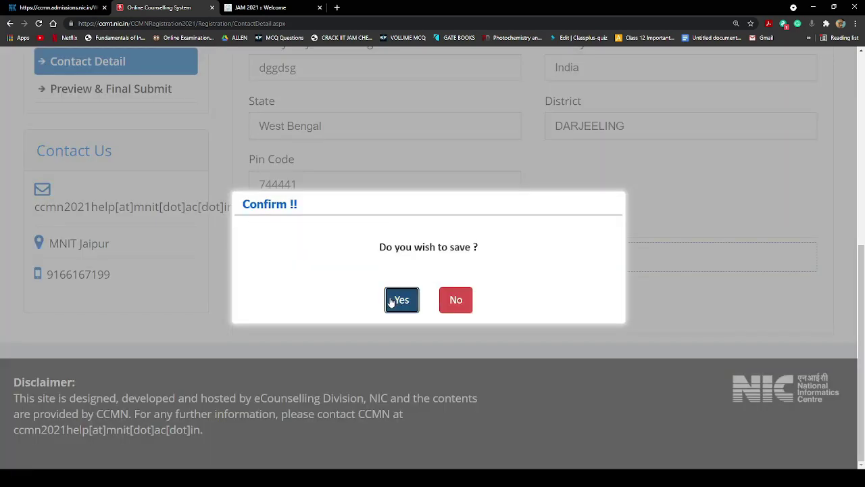
pyautogui.click(395, 300)
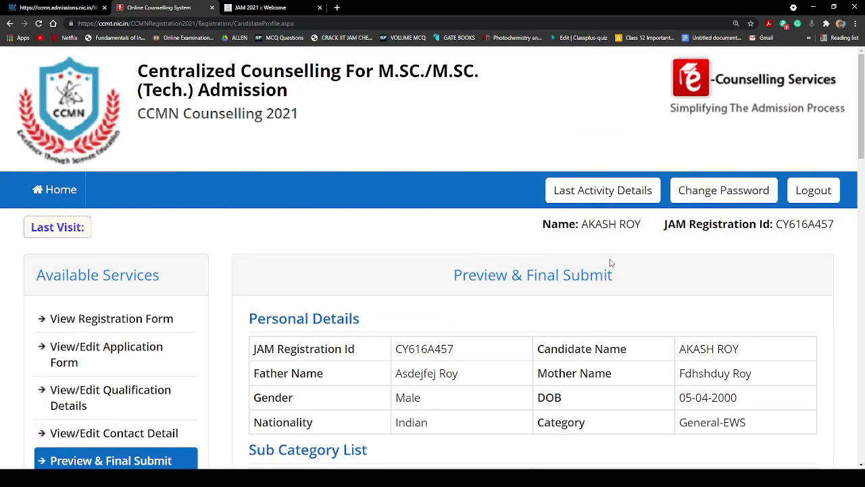
pyautogui.scroll(-1, 481, 255)
pyautogui.scroll(-2, 547, 274)
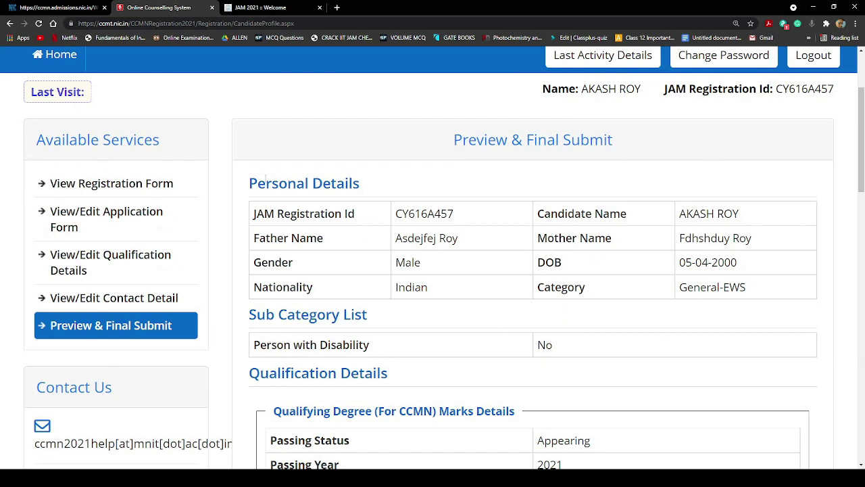
pyautogui.scroll(-3, 265, 177)
pyautogui.scroll(3, 257, 175)
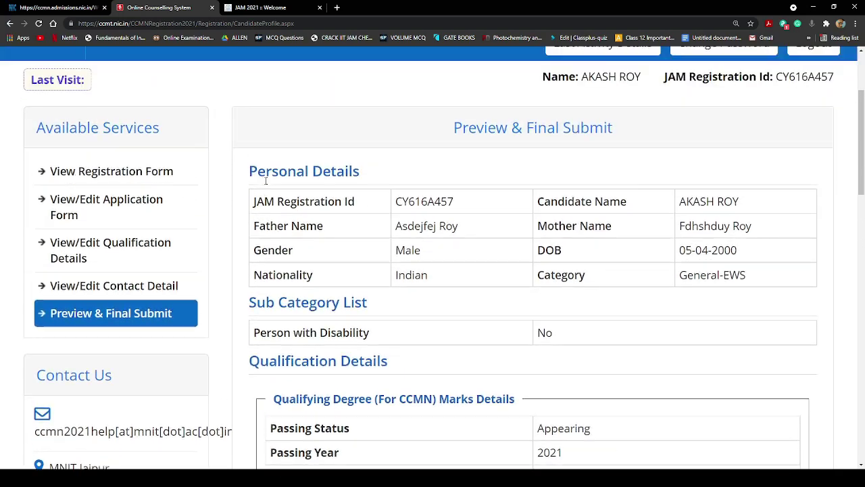
pyautogui.scroll(-3, 265, 186)
pyautogui.scroll(-2, 518, 234)
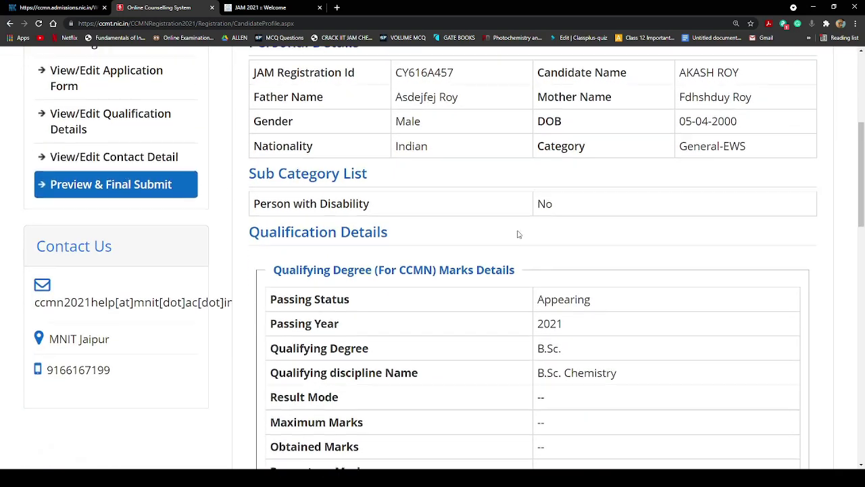
pyautogui.scroll(-1, 556, 260)
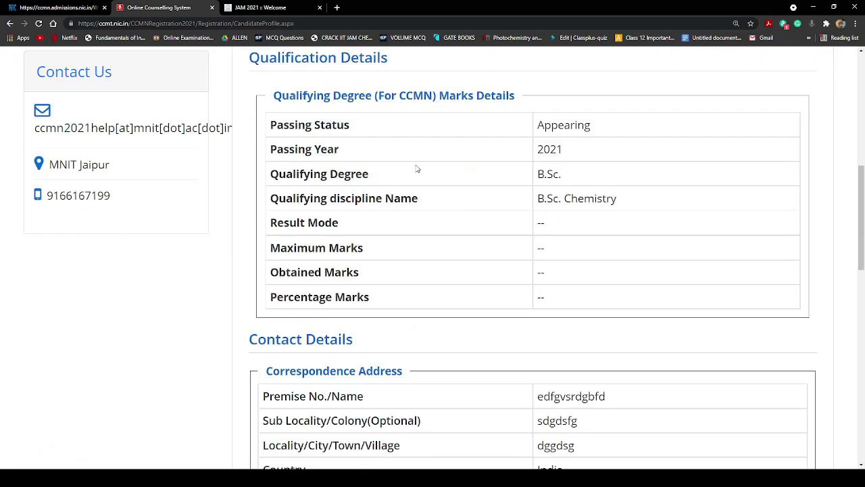
pyautogui.doubleClick(548, 127)
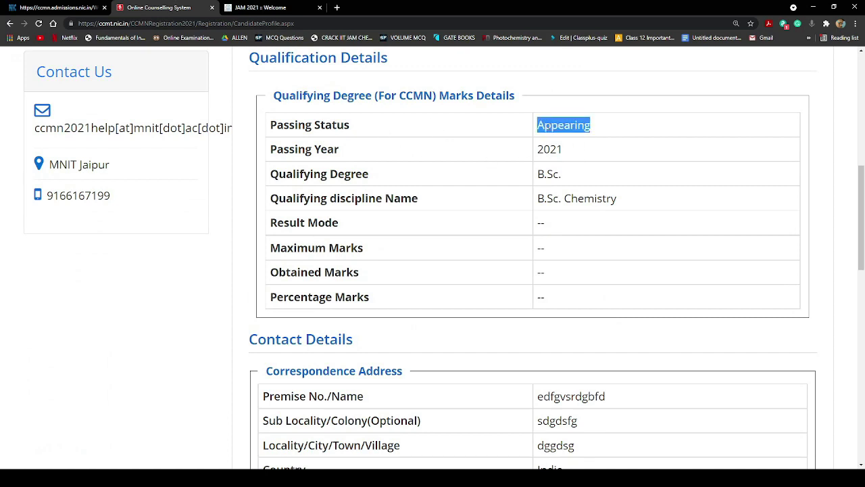
pyautogui.click(644, 133)
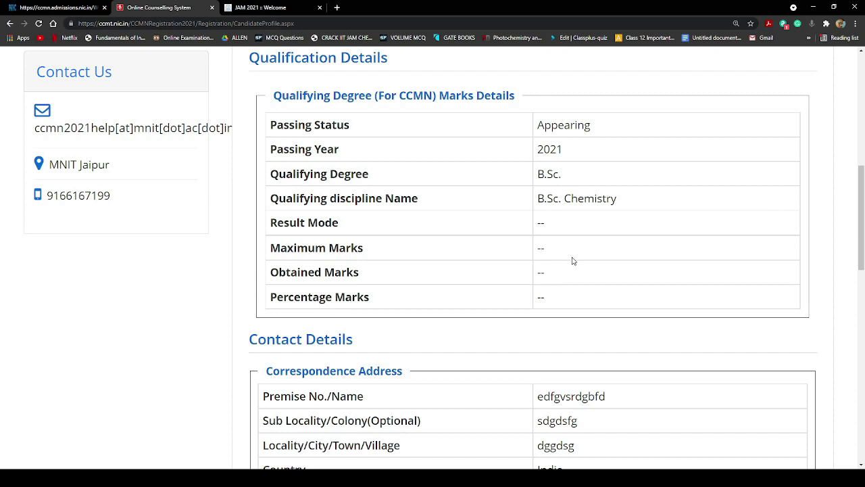
pyautogui.moveTo(600, 129); pyautogui.dragTo(538, 125)
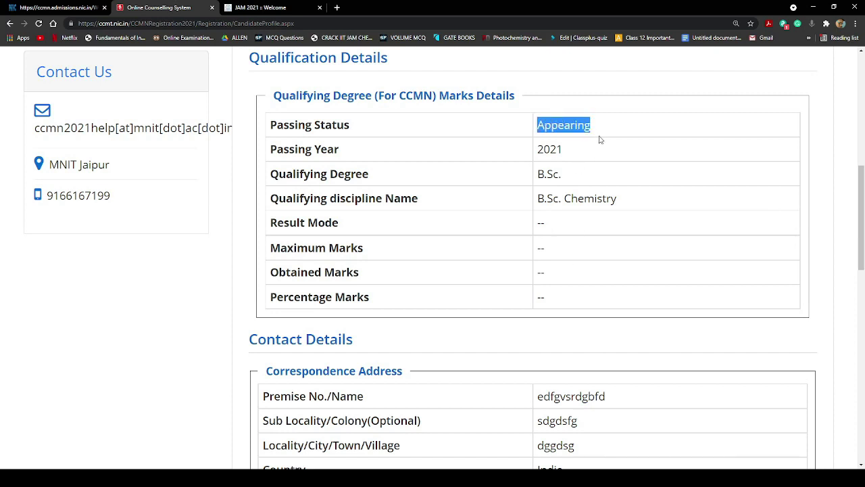
pyautogui.click(601, 168)
pyautogui.scroll(-2, 581, 289)
pyautogui.scroll(-4, 582, 289)
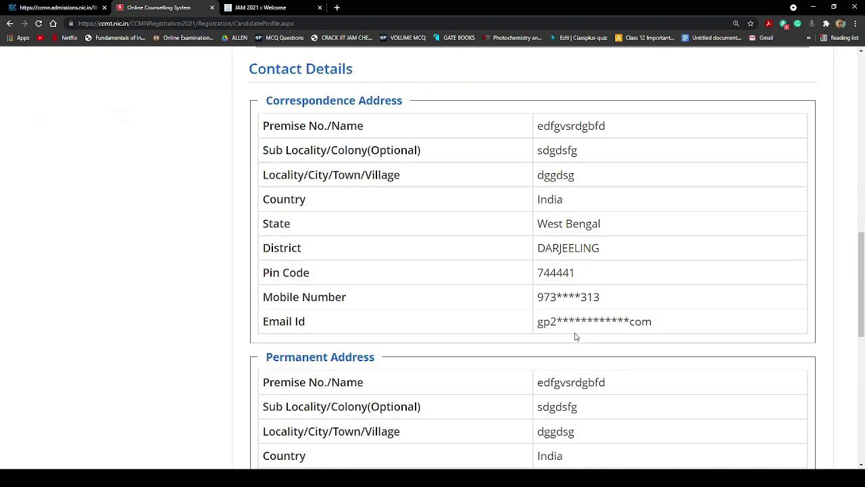
pyautogui.scroll(3, 575, 336)
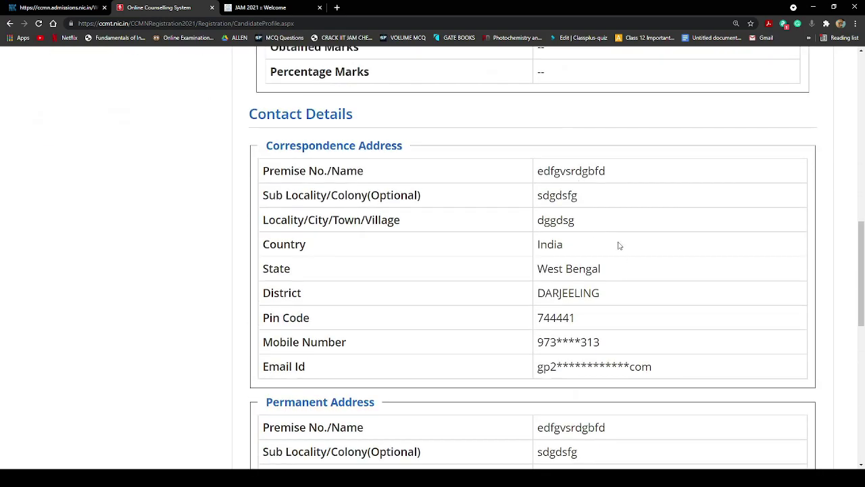
pyautogui.scroll(-5, 618, 244)
pyautogui.scroll(-2, 620, 313)
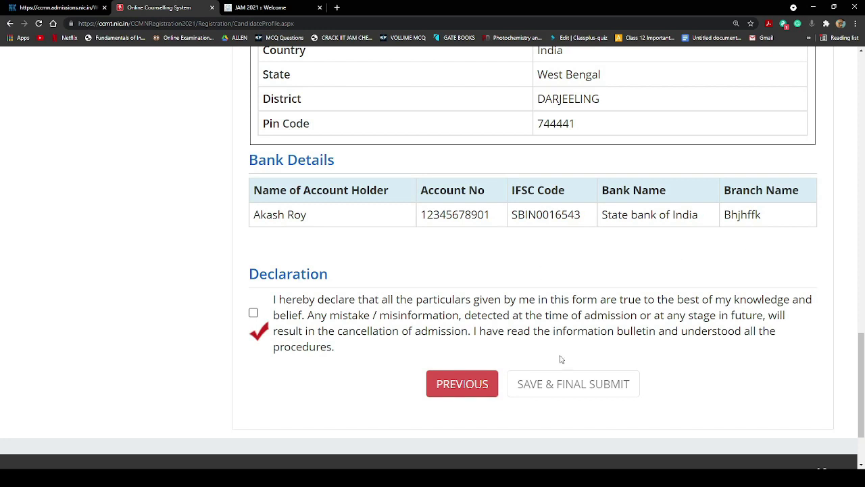
# Accept the declaration, back out of final submission, and review the application preview
pyautogui.click(254, 313)
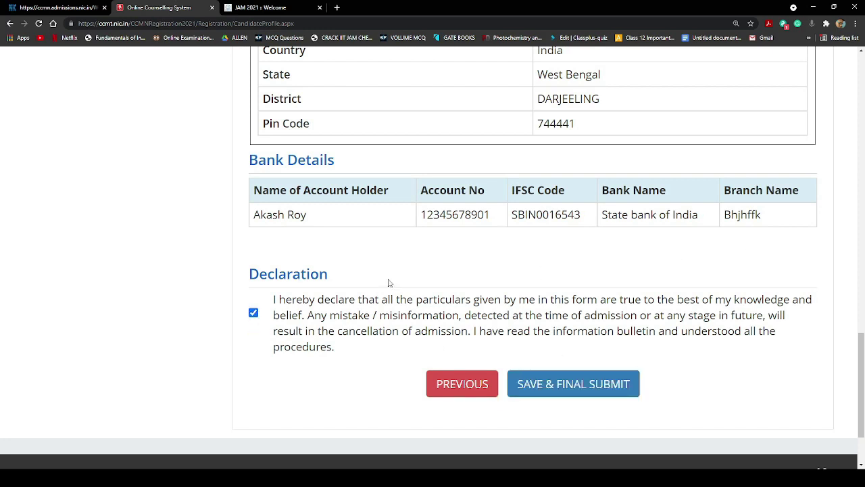
pyautogui.click(606, 394)
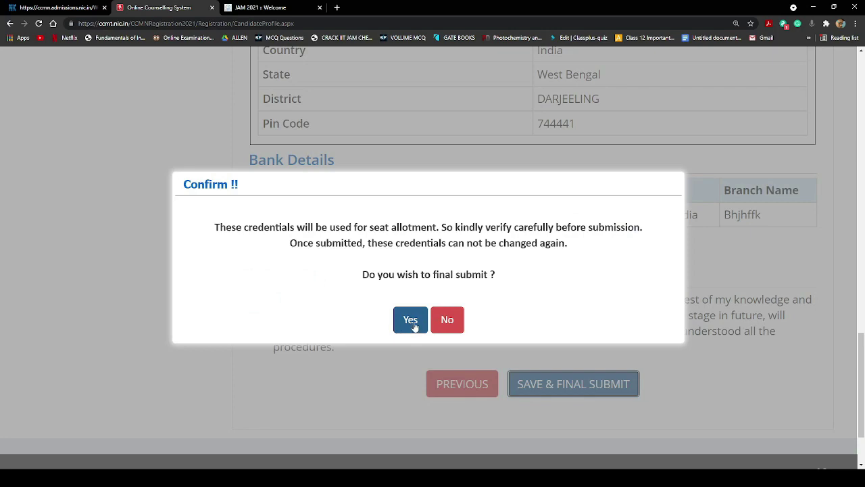
pyautogui.click(449, 319)
pyautogui.scroll(15, 645, 286)
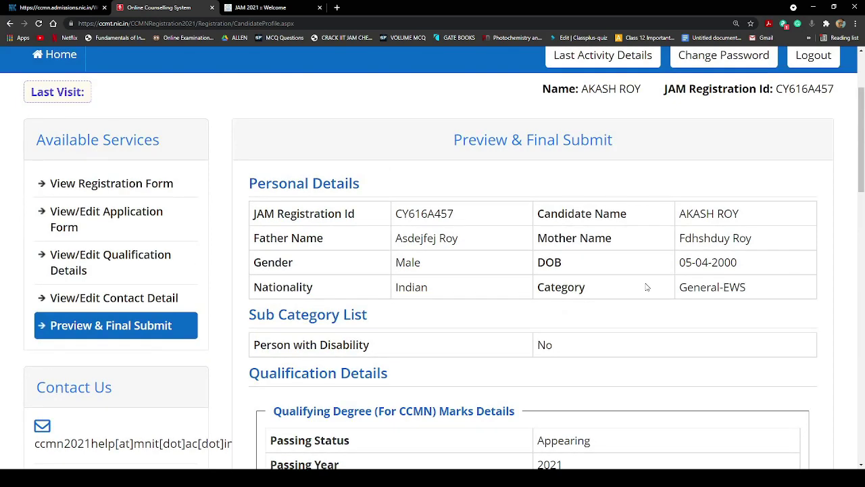
pyautogui.scroll(-8, 647, 286)
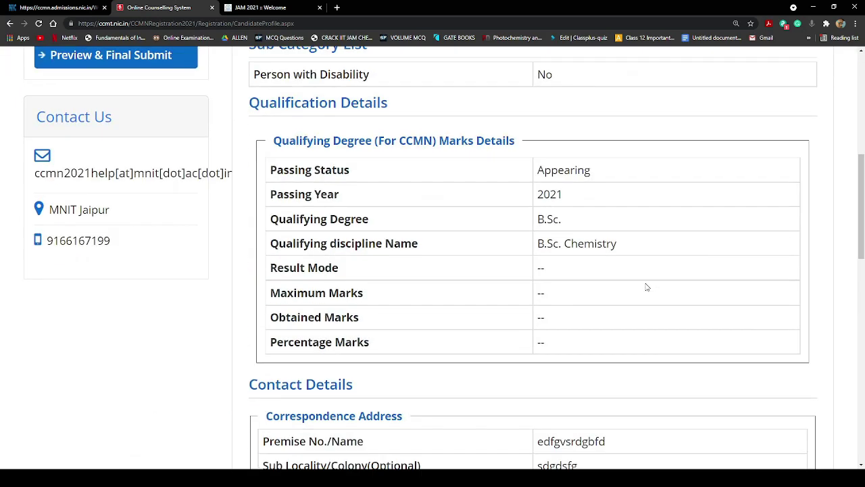
pyautogui.scroll(-4, 647, 287)
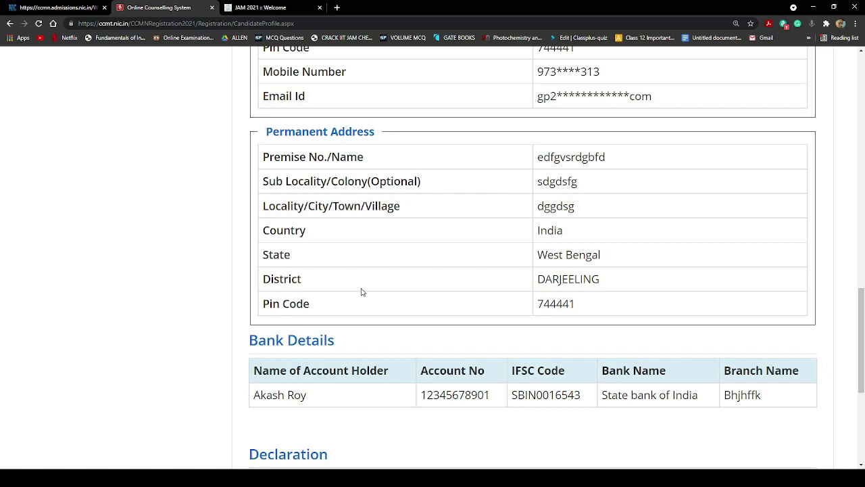
pyautogui.scroll(-3, 361, 292)
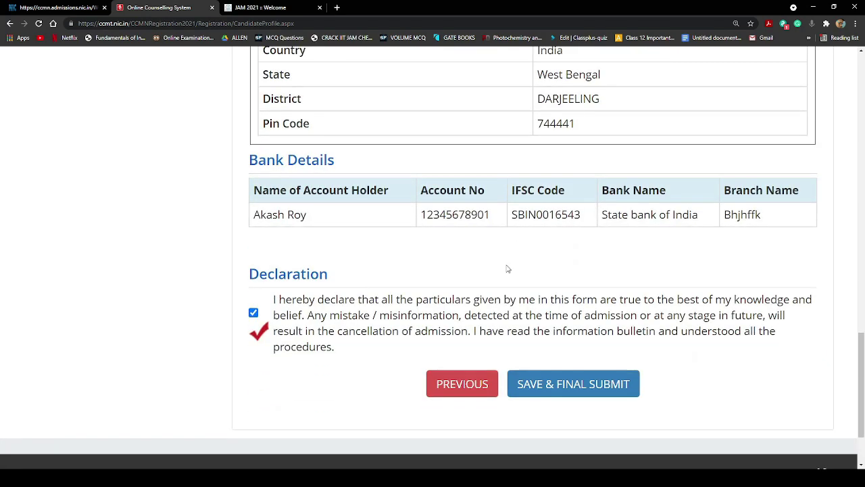
# Final-submit the application with SAVE & FINAL SUBMIT and confirm Yes
pyautogui.click(575, 383)
pyautogui.click(413, 323)
pyautogui.scroll(-2, 376, 271)
pyautogui.scroll(-3, 377, 270)
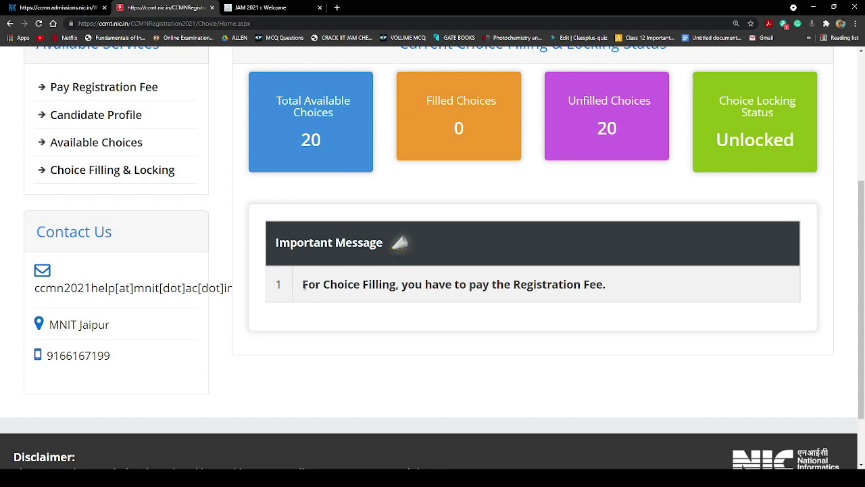
# Read the registration fee message and the 20-available, 0-filled choice status
pyautogui.moveTo(302, 284); pyautogui.dragTo(609, 302)
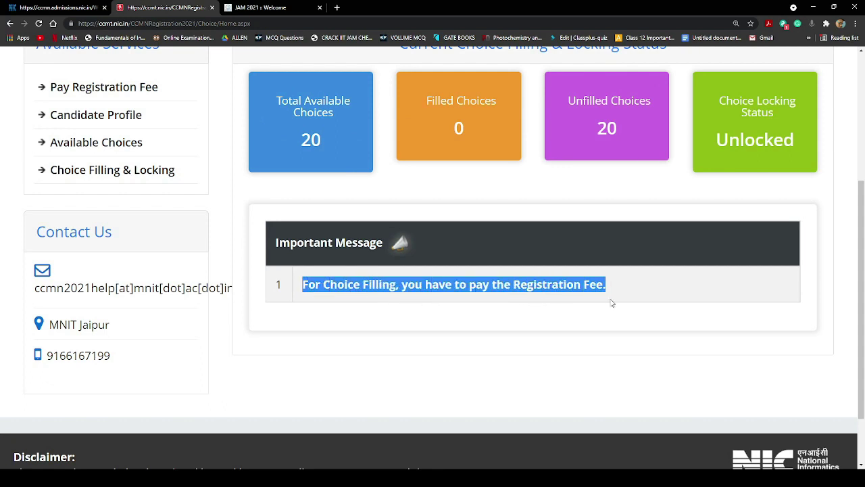
pyautogui.click(613, 295)
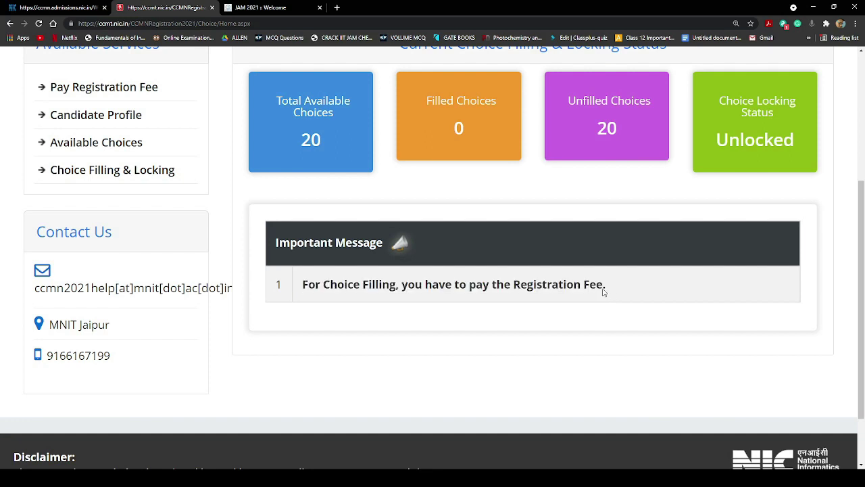
pyautogui.moveTo(603, 292); pyautogui.dragTo(308, 300)
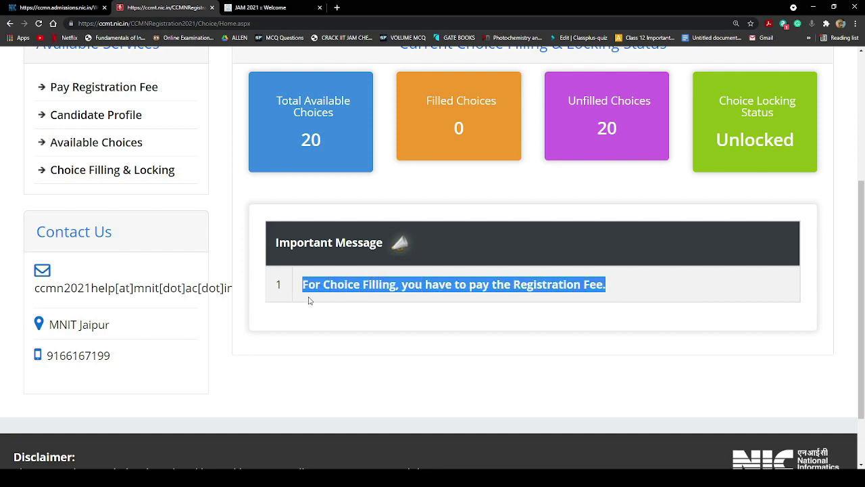
pyautogui.click(618, 302)
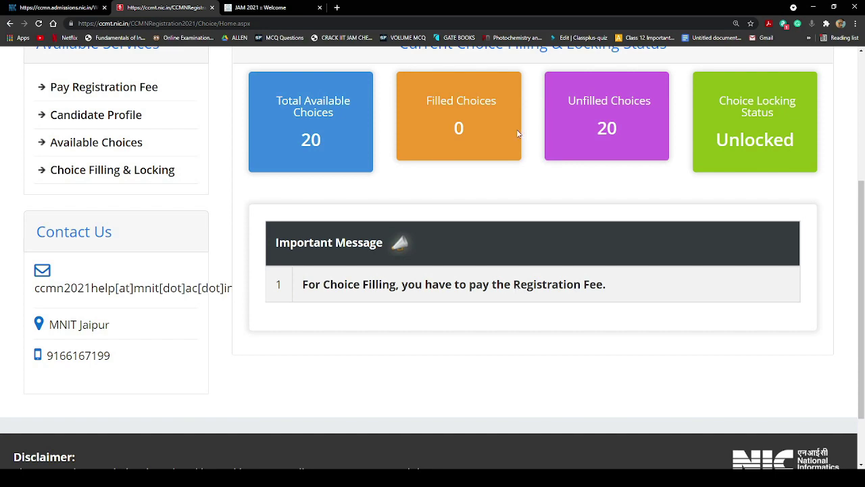
pyautogui.scroll(3, 518, 133)
pyautogui.scroll(-1, 615, 405)
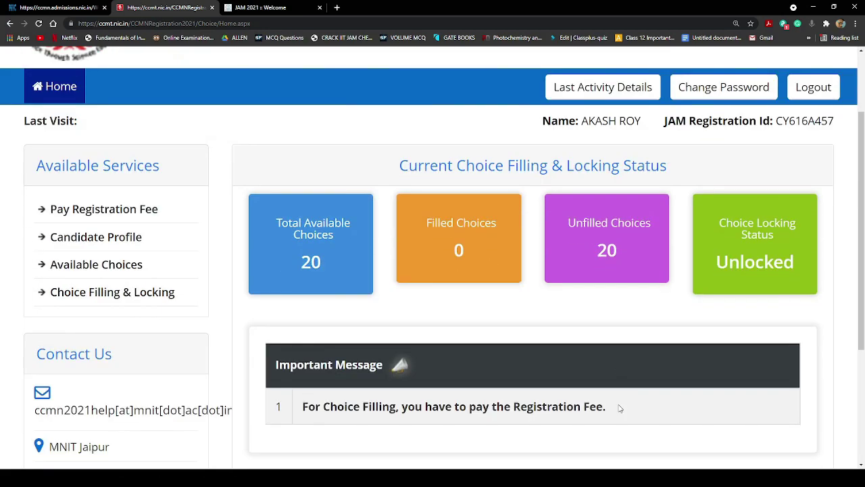
pyautogui.scroll(2, 317, 357)
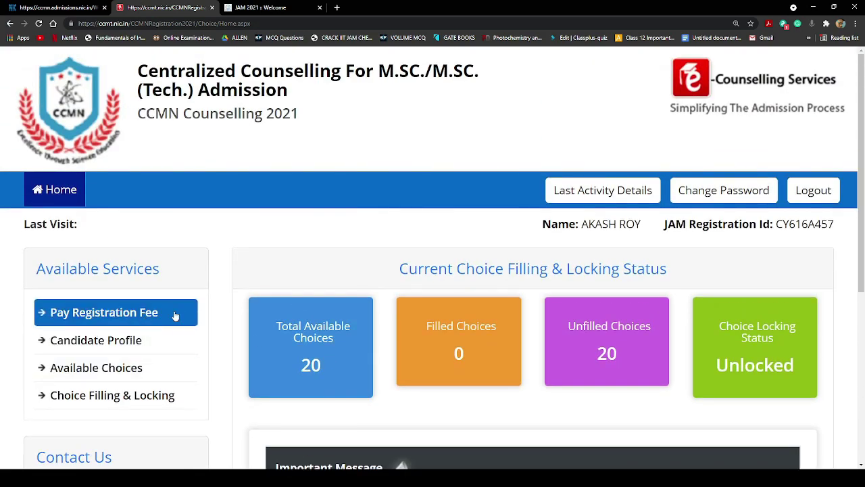
pyautogui.scroll(-1, 174, 315)
# Pay the Rs. 3000 registration fee by Online Payment via the ICICI gateway
pyautogui.click(135, 230)
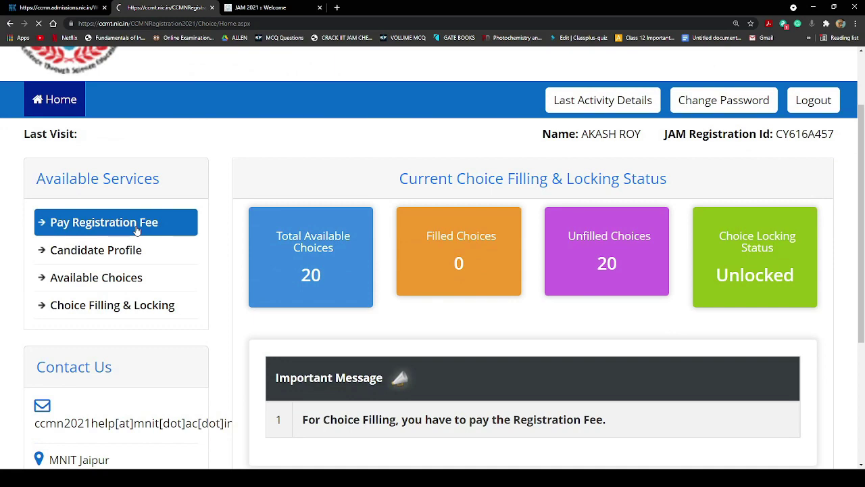
pyautogui.scroll(-2, 595, 338)
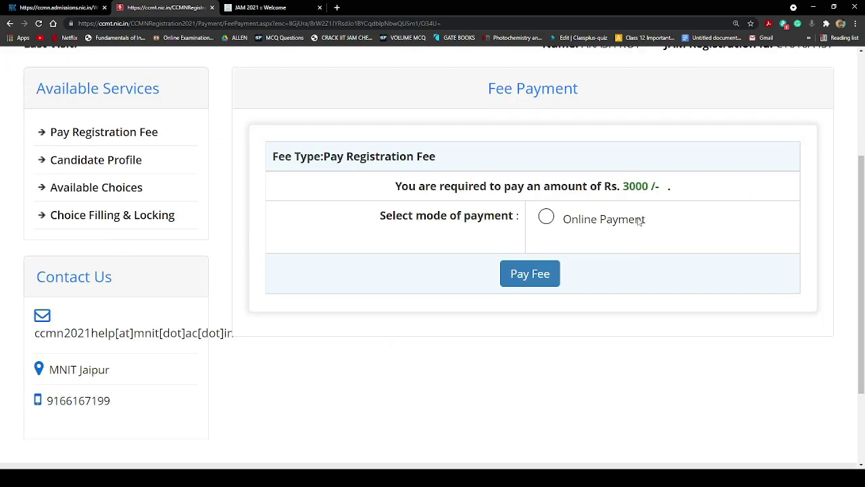
pyautogui.tripleClick(638, 186)
pyautogui.click(701, 188)
pyautogui.click(546, 217)
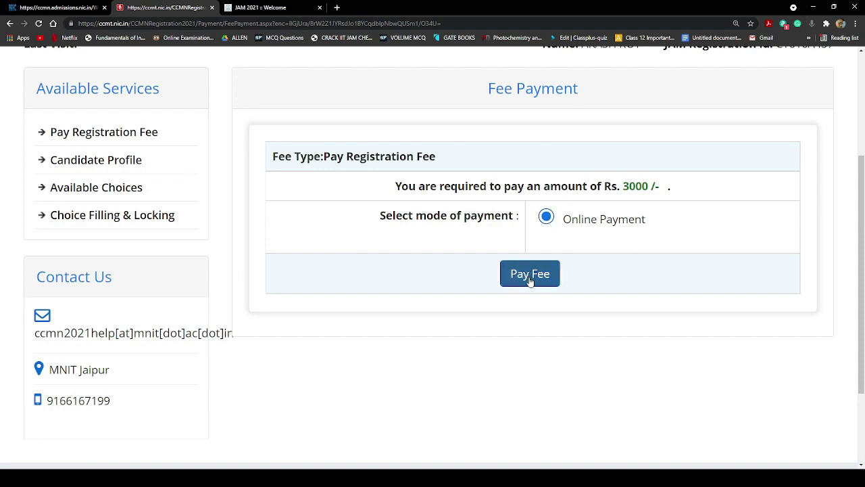
pyautogui.click(530, 278)
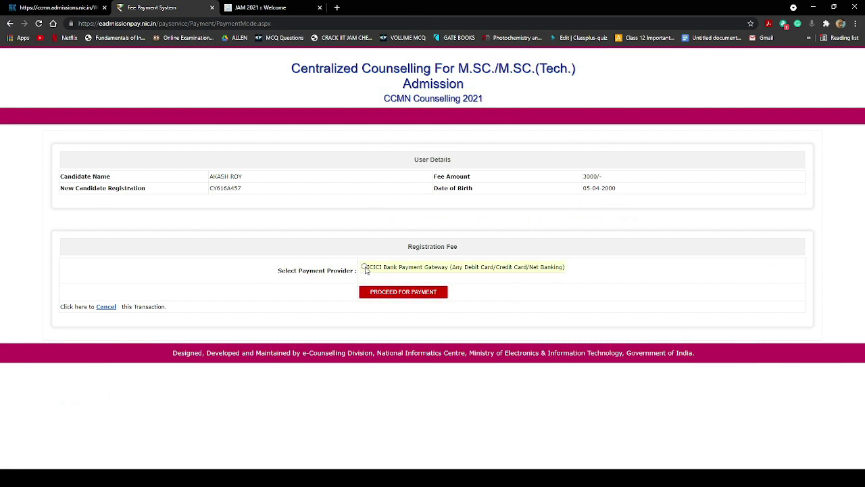
pyautogui.click(405, 294)
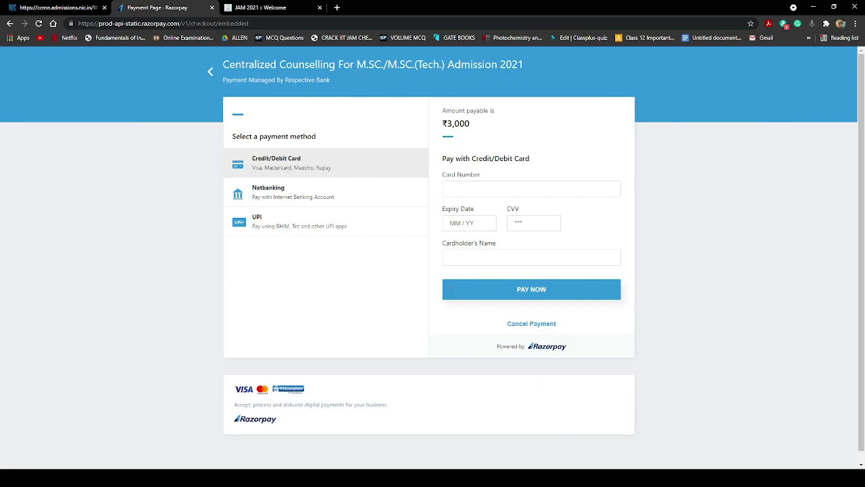
# Look over the Razorpay card, netbanking and UPI payment options
pyautogui.click(484, 188)
pyautogui.click(273, 196)
pyautogui.click(271, 218)
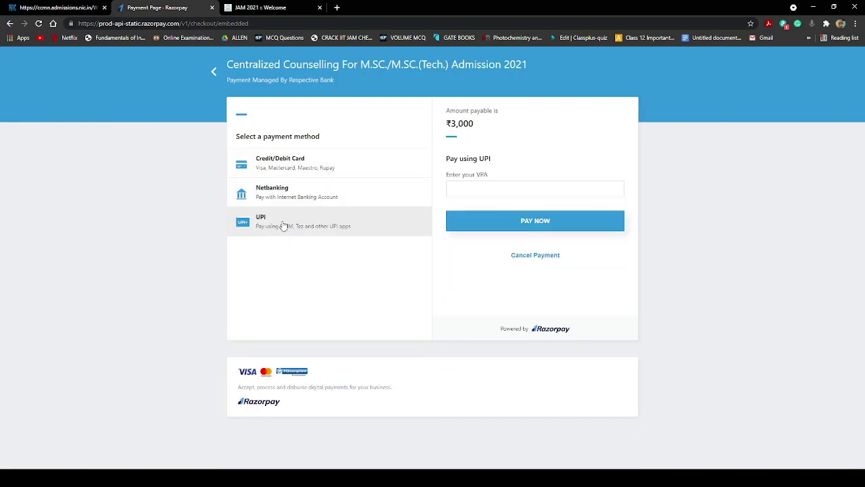
pyautogui.click(499, 190)
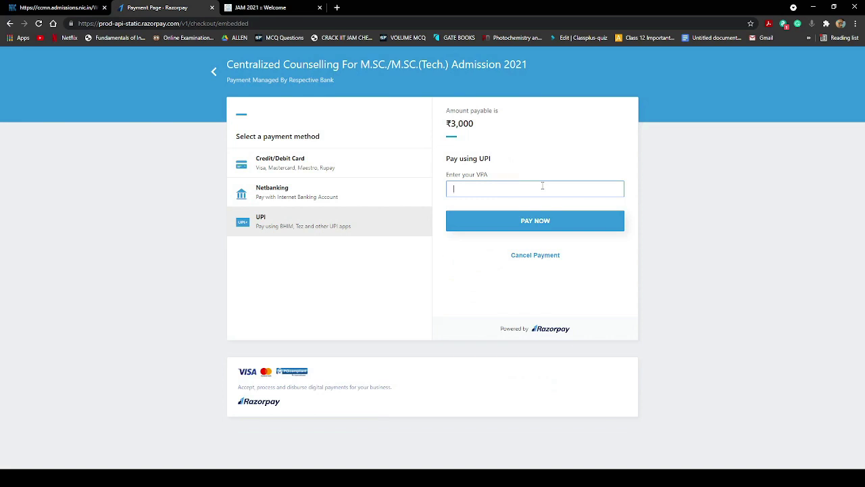
pyautogui.click(300, 192)
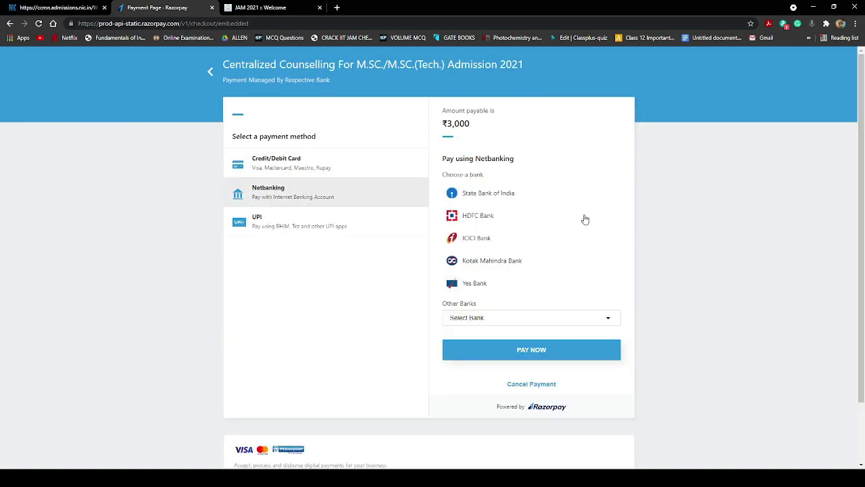
pyautogui.click(298, 158)
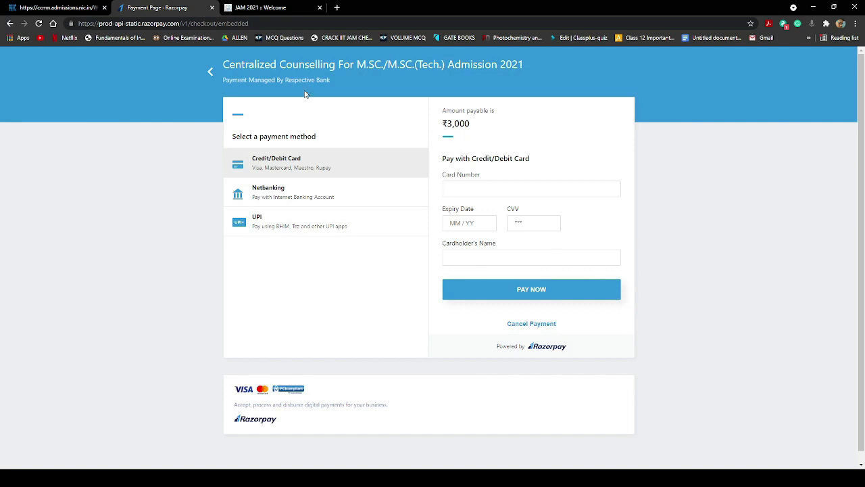
# Abandon the payment and return to the counselling home page
pyautogui.click(39, 23)
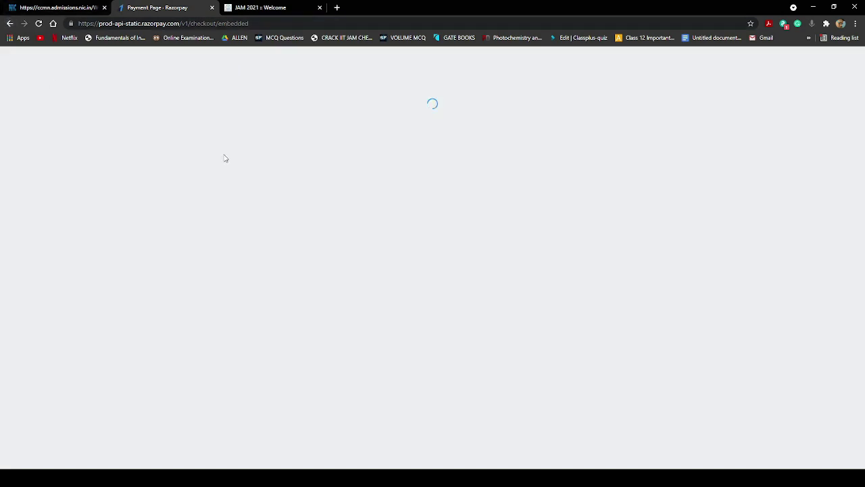
pyautogui.click(10, 24)
pyautogui.click(9, 24)
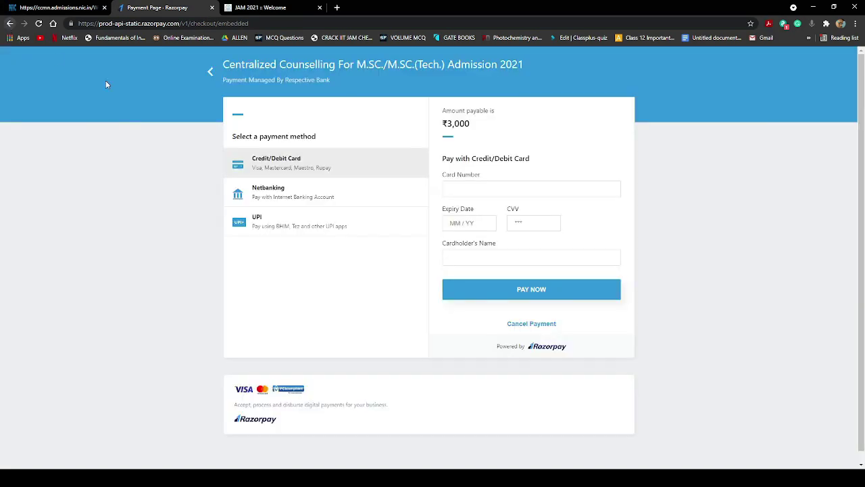
pyautogui.click(9, 24)
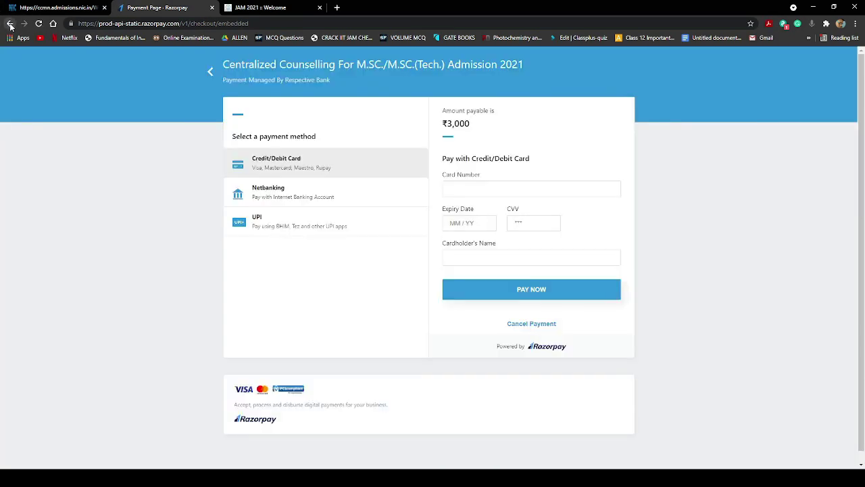
pyautogui.click(9, 24)
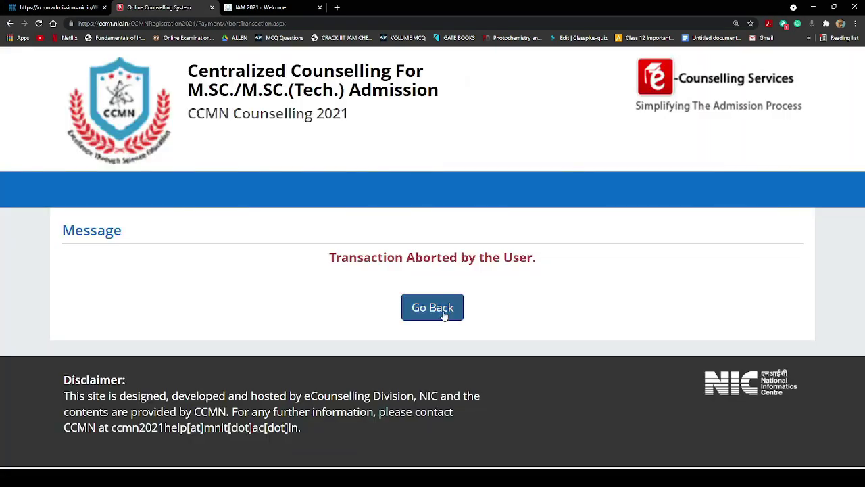
pyautogui.click(444, 311)
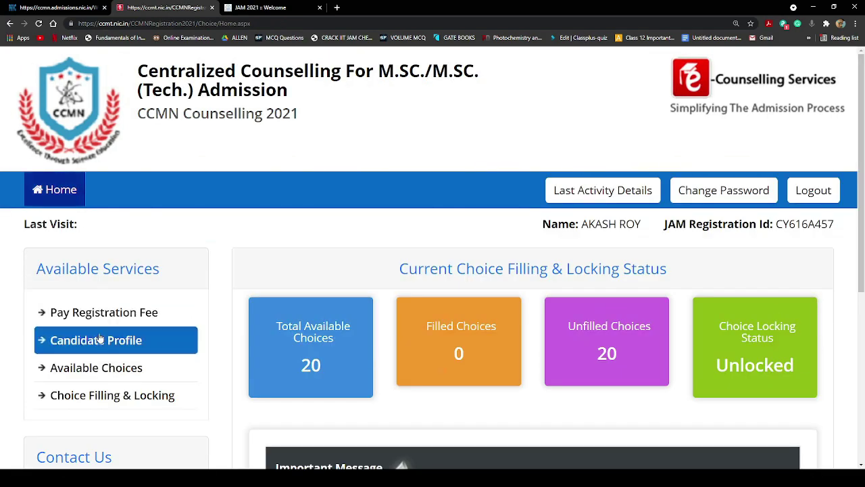
# Open and scroll through the Candidate Profile page
pyautogui.scroll(-2, 217, 357)
pyautogui.click(152, 214)
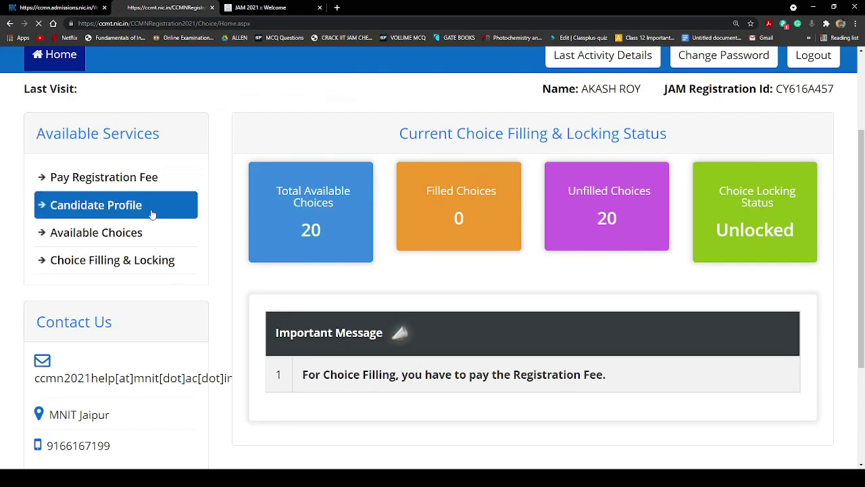
pyautogui.scroll(-4, 300, 215)
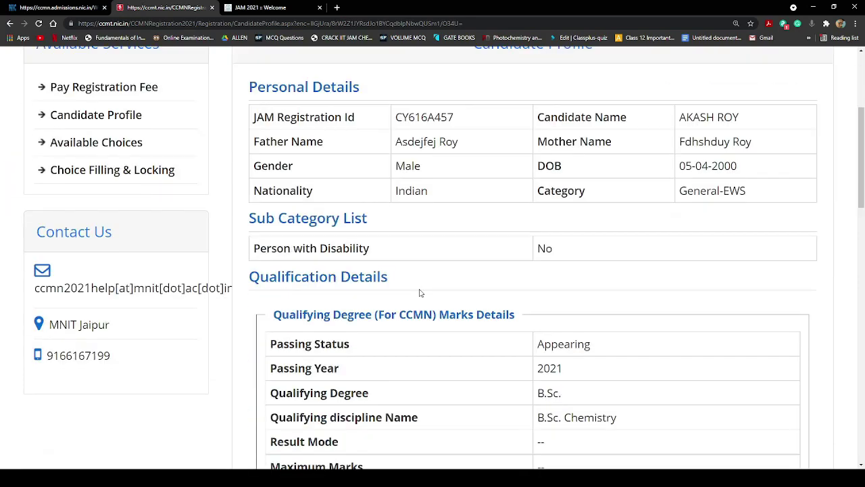
pyautogui.scroll(4, 132, 232)
pyautogui.click(116, 324)
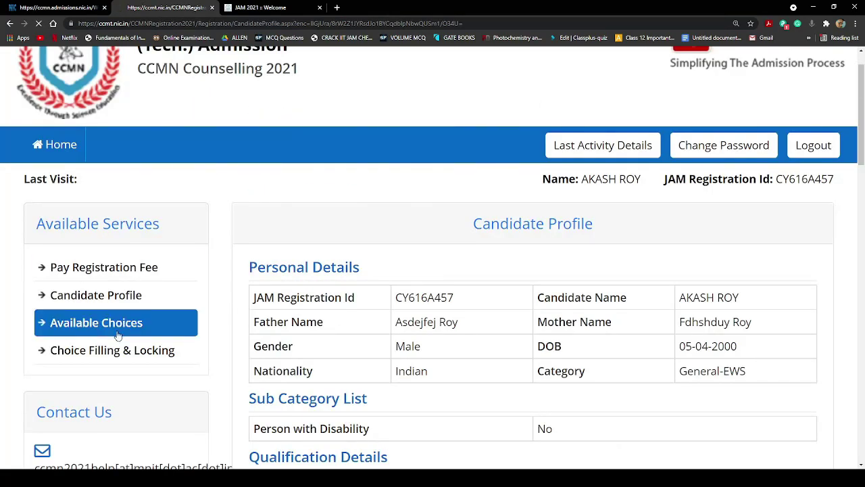
# Scroll through the table of 20 institutes and their M.Sc. programmes
pyautogui.scroll(-10, 594, 316)
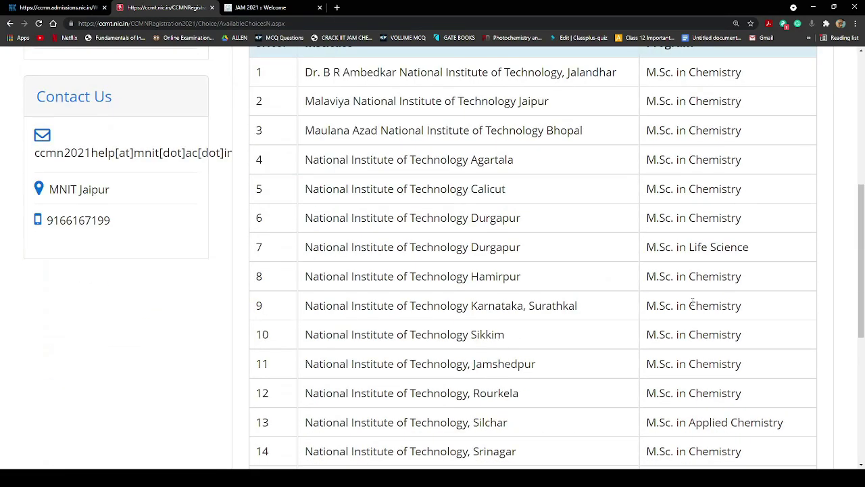
pyautogui.scroll(7, 693, 306)
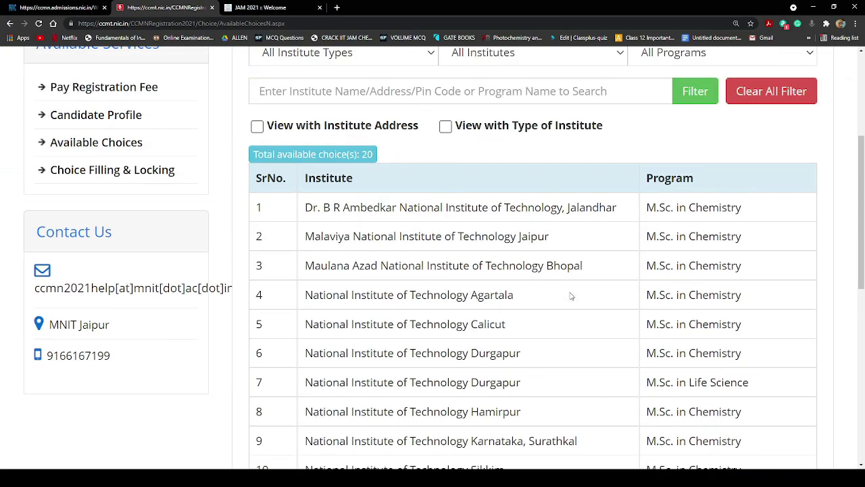
pyautogui.scroll(-1, 551, 286)
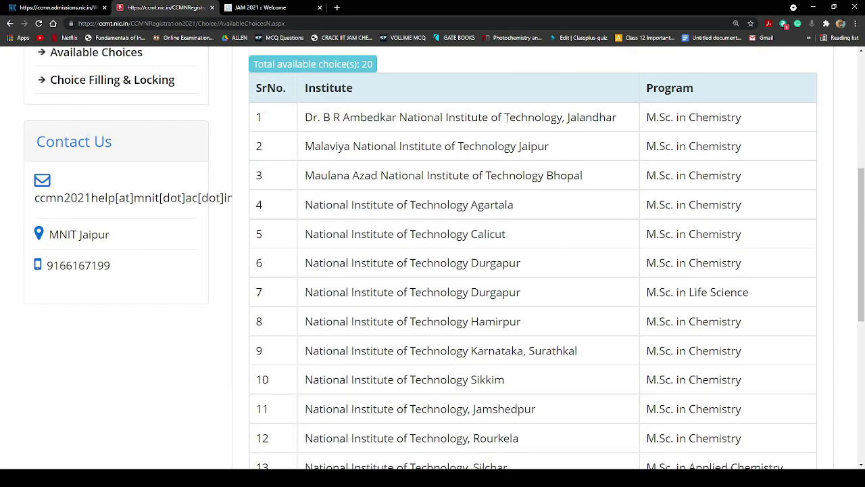
pyautogui.scroll(-2, 501, 399)
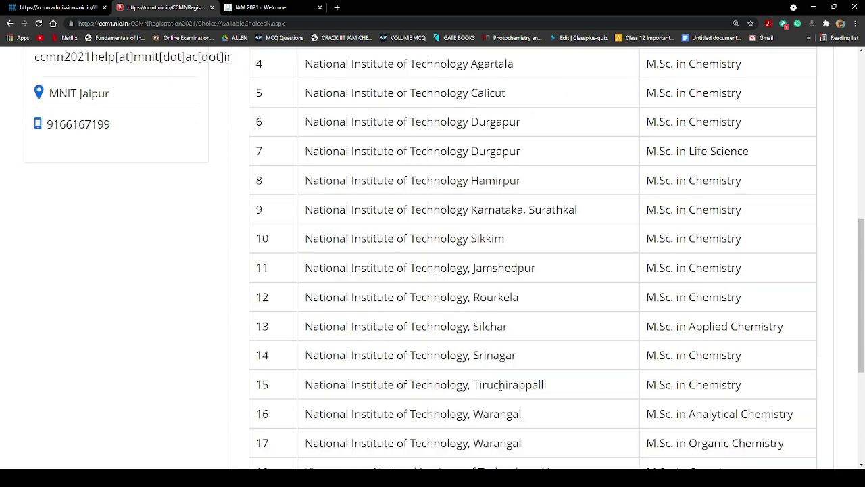
pyautogui.scroll(-2, 560, 330)
pyautogui.scroll(4, 560, 330)
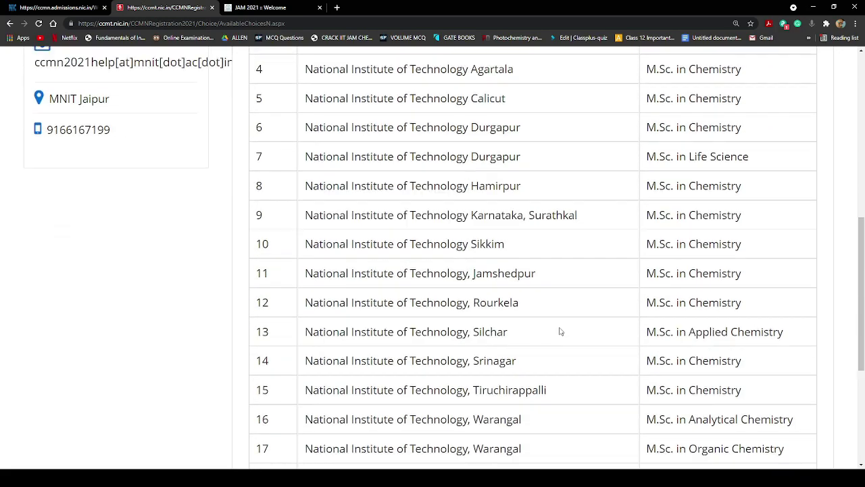
pyautogui.scroll(2, 531, 231)
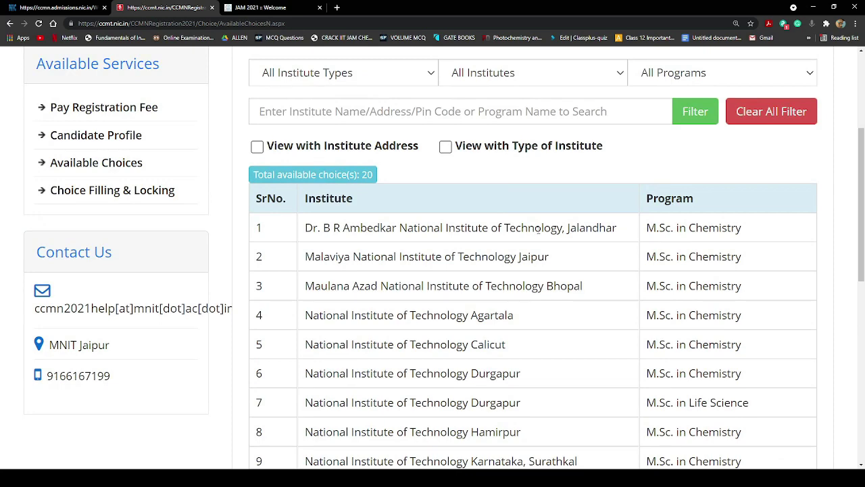
pyautogui.scroll(-2, 540, 244)
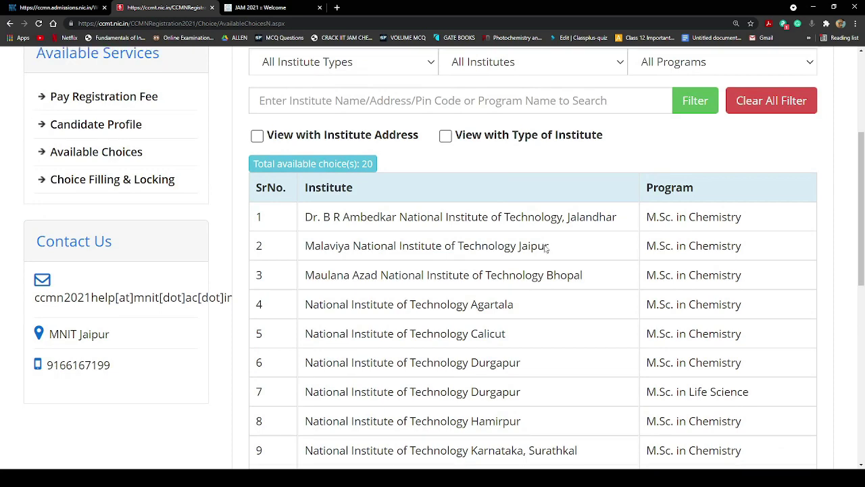
pyautogui.scroll(-4, 514, 301)
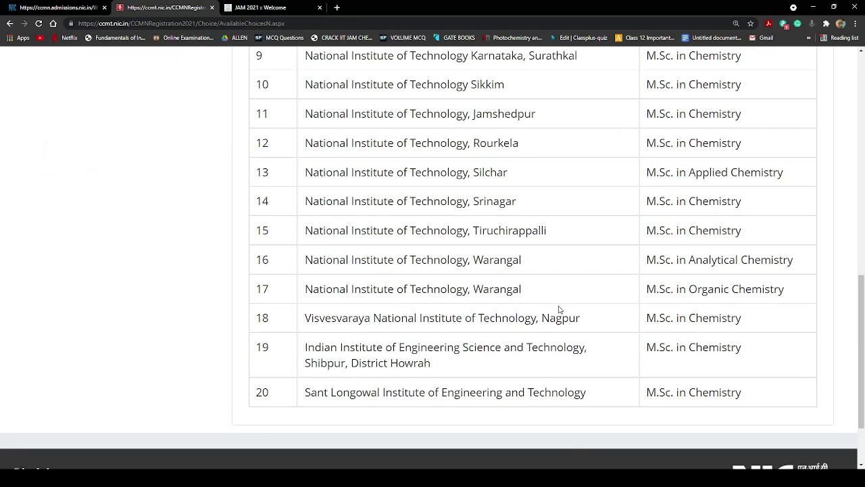
# Highlight institute names in the lower rows, including row 19
pyautogui.moveTo(431, 364); pyautogui.dragTo(305, 347)
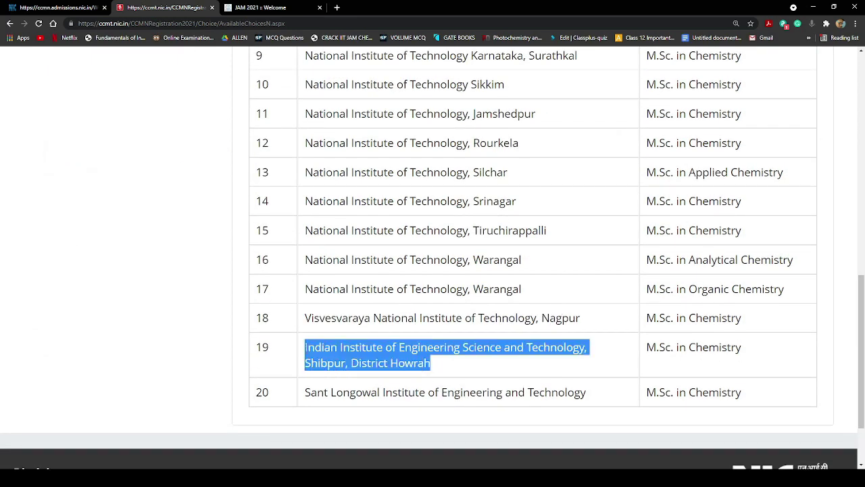
pyautogui.click(486, 371)
pyautogui.scroll(2, 500, 325)
pyautogui.moveTo(518, 289); pyautogui.dragTo(306, 279)
pyautogui.scroll(1, 517, 271)
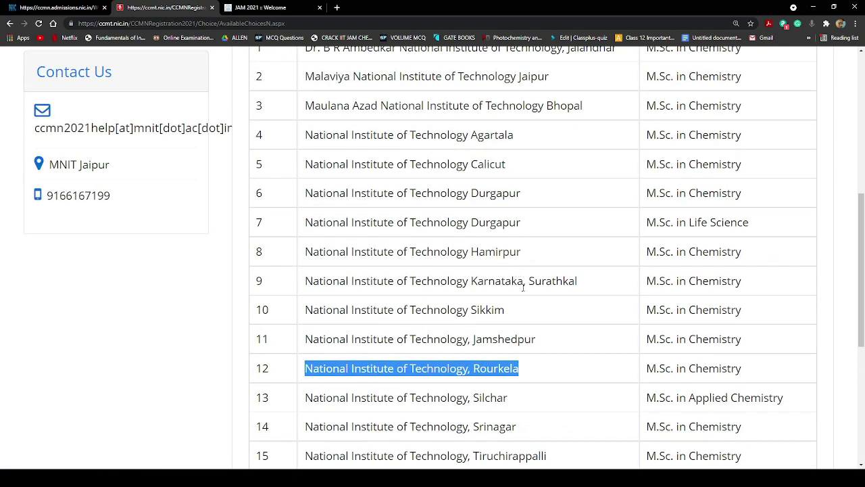
# Scroll through the 20 Available Choices, back to the top entry, Dr. B R Ambedkar NIT Jalandhar's M.Sc. in Chemistry
pyautogui.scroll(-5, 561, 342)
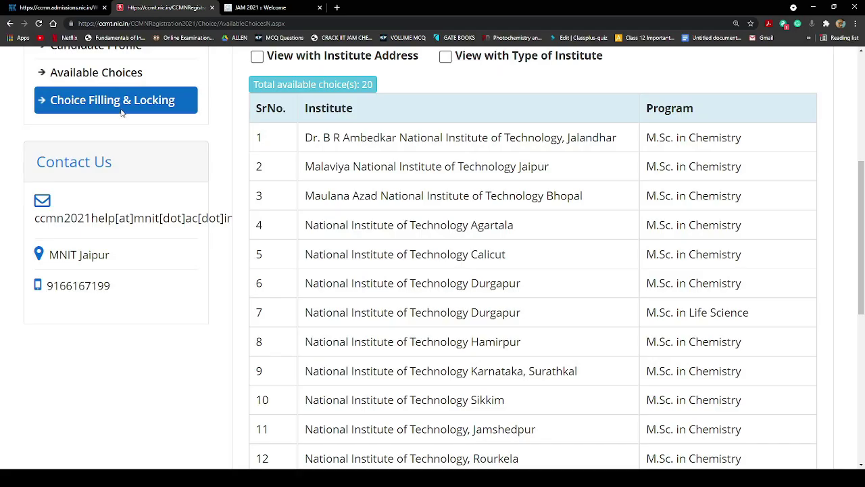
pyautogui.scroll(3, 129, 131)
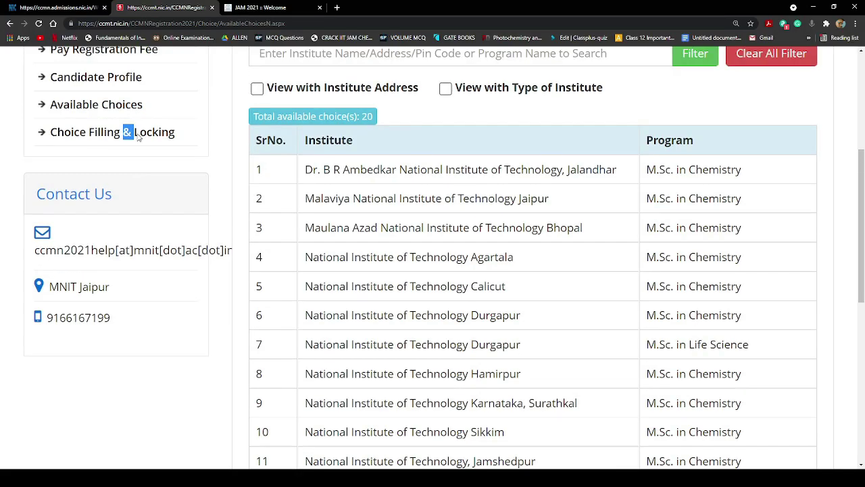
pyautogui.keyDown('ctrl'); pyautogui.scroll(3, 135, 165); pyautogui.keyUp('ctrl')
pyautogui.keyDown('ctrl'); pyautogui.scroll(-3, 136, 165); pyautogui.keyUp('ctrl')
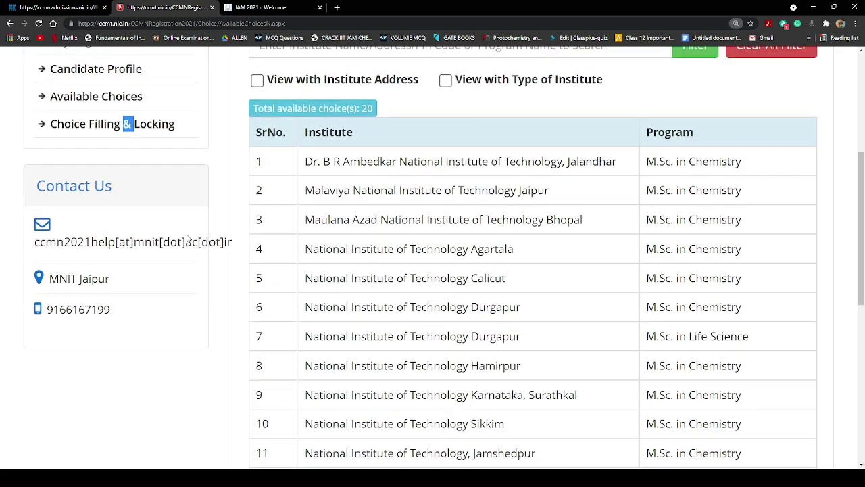
pyautogui.keyDown('ctrl'); pyautogui.scroll(1, 141, 259); pyautogui.keyUp('ctrl')
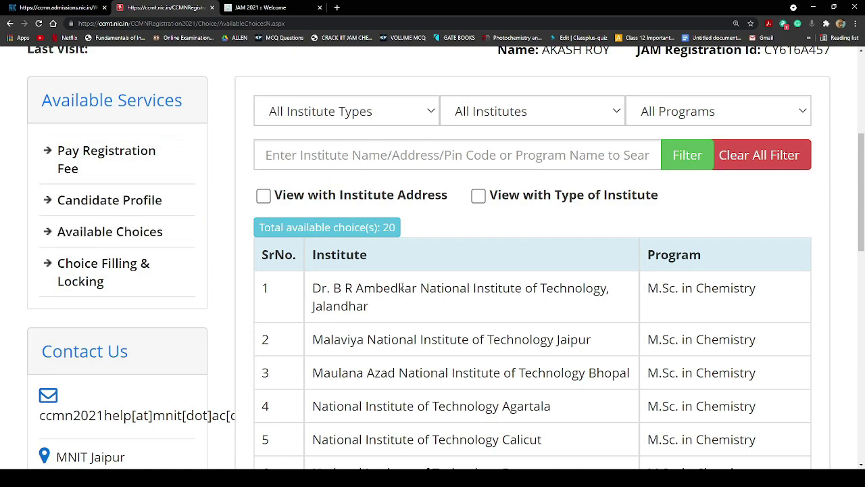
pyautogui.hotkey('ctrl', '-')
pyautogui.scroll(-5, 604, 295)
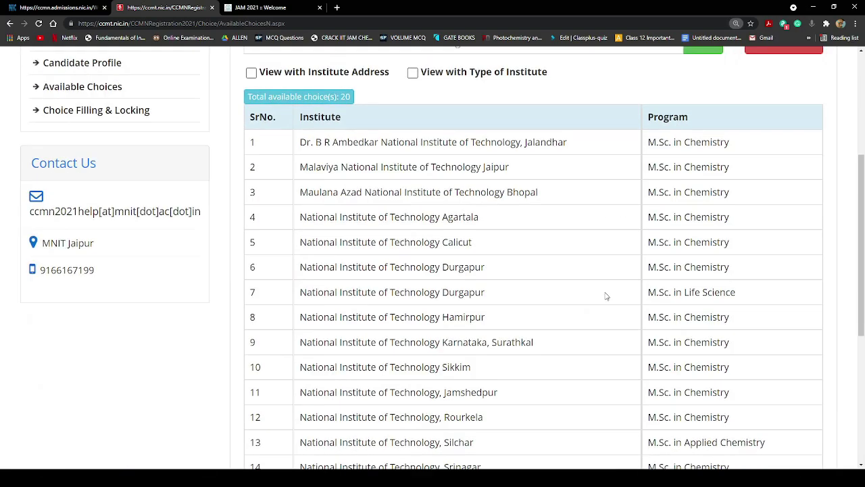
pyautogui.scroll(-3, 500, 287)
pyautogui.scroll(5, 379, 307)
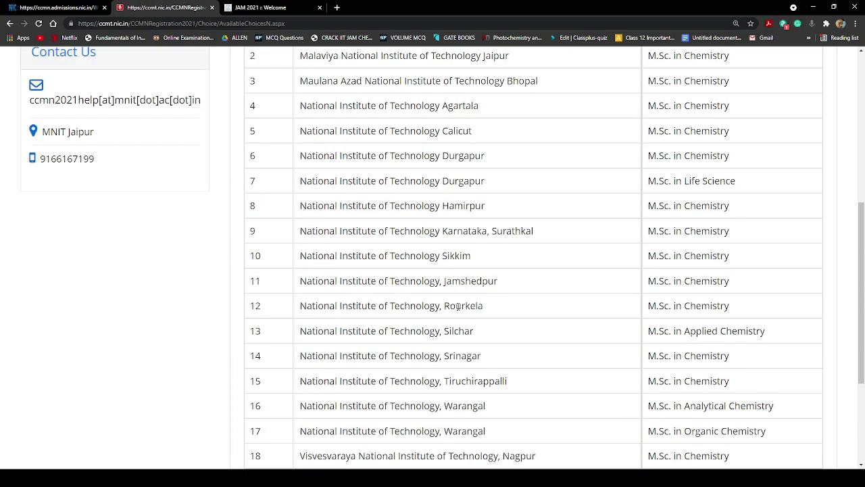
pyautogui.scroll(2, 761, 295)
pyautogui.scroll(-2, 751, 261)
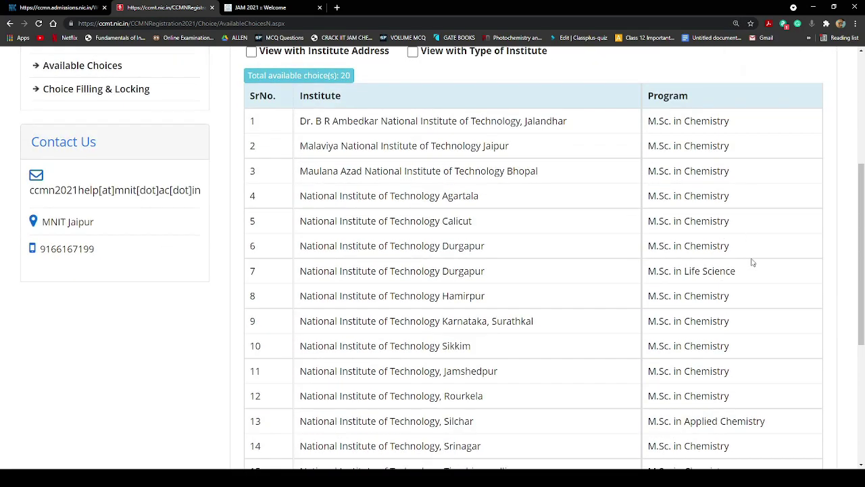
pyautogui.tripleClick(374, 266)
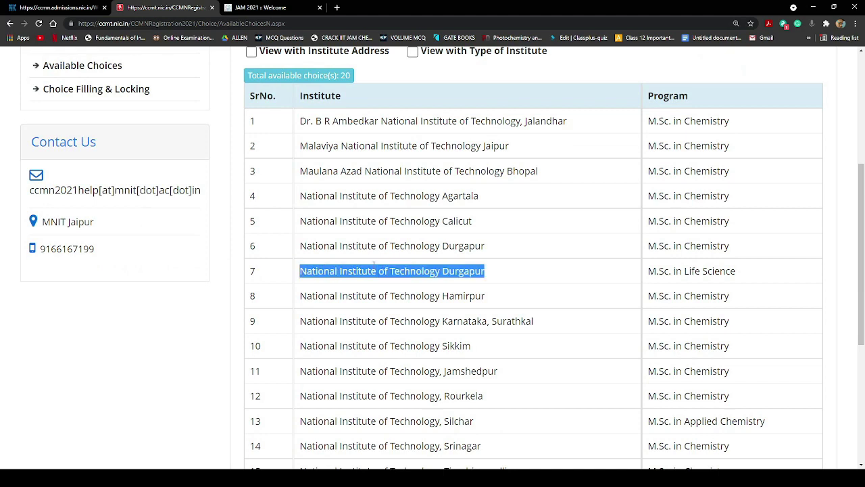
pyautogui.tripleClick(690, 274)
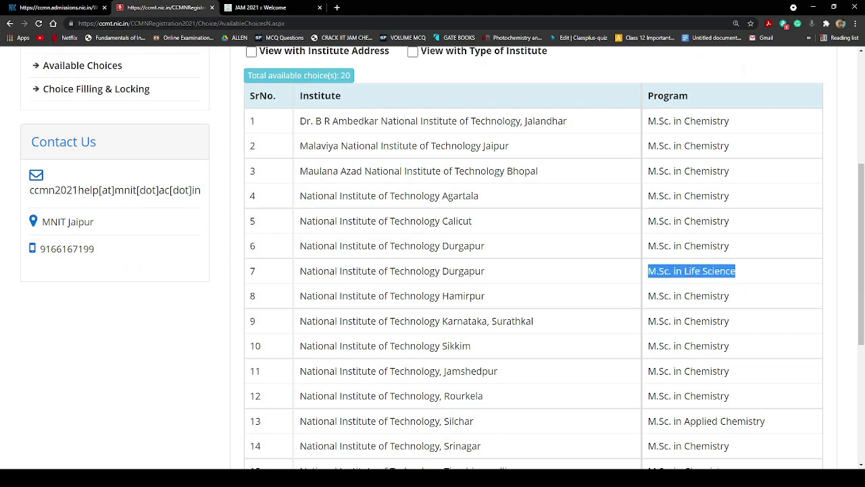
pyautogui.click(767, 279)
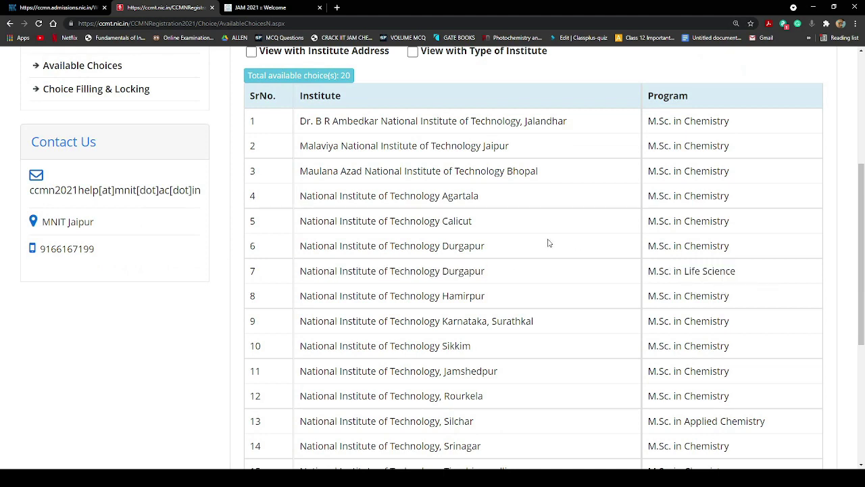
pyautogui.tripleClick(455, 246)
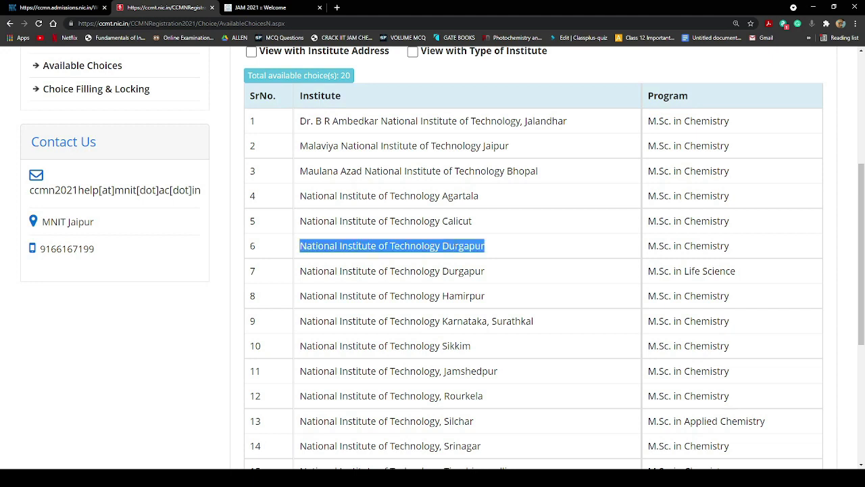
pyautogui.tripleClick(703, 246)
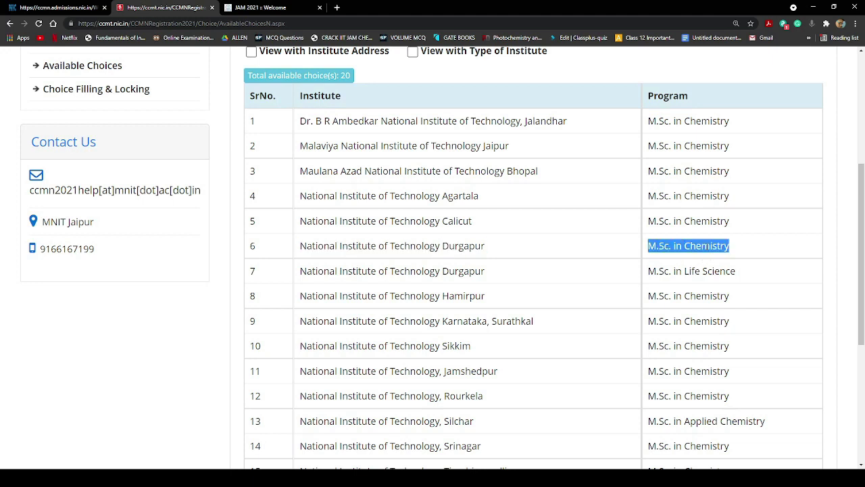
pyautogui.tripleClick(466, 271)
pyautogui.click(739, 277)
pyautogui.tripleClick(739, 274)
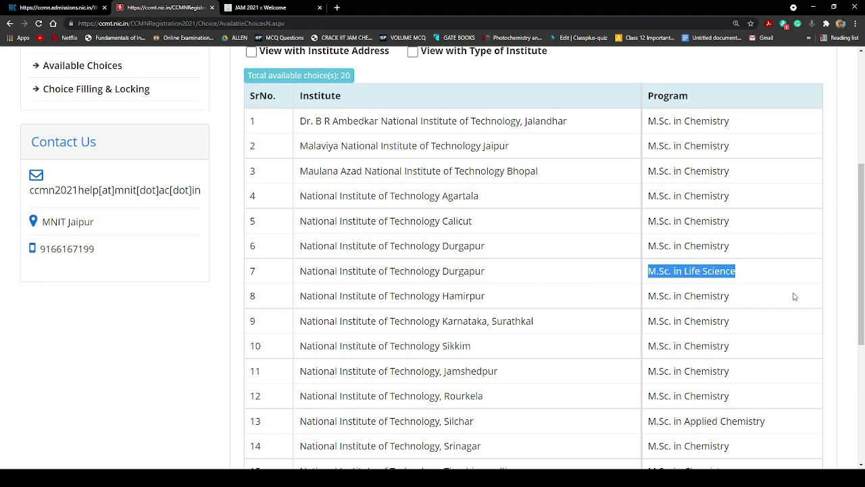
pyautogui.click(795, 297)
pyautogui.scroll(-5, 796, 297)
pyautogui.tripleClick(755, 245)
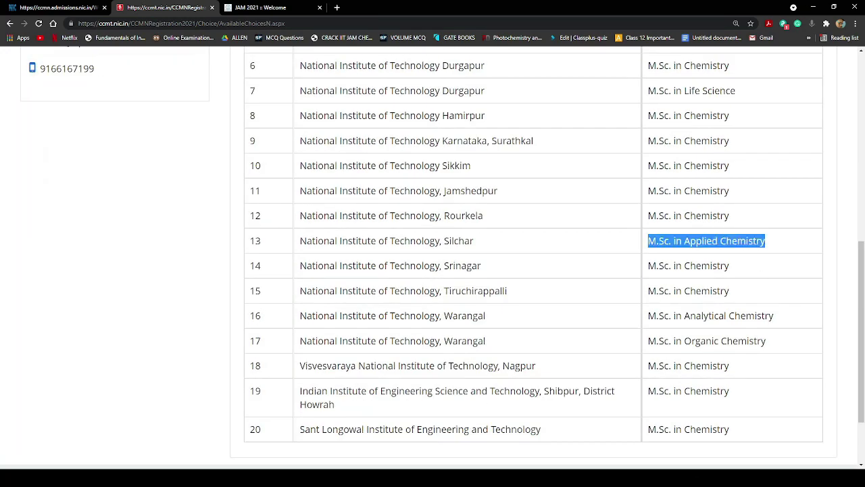
pyautogui.doubleClick(433, 244)
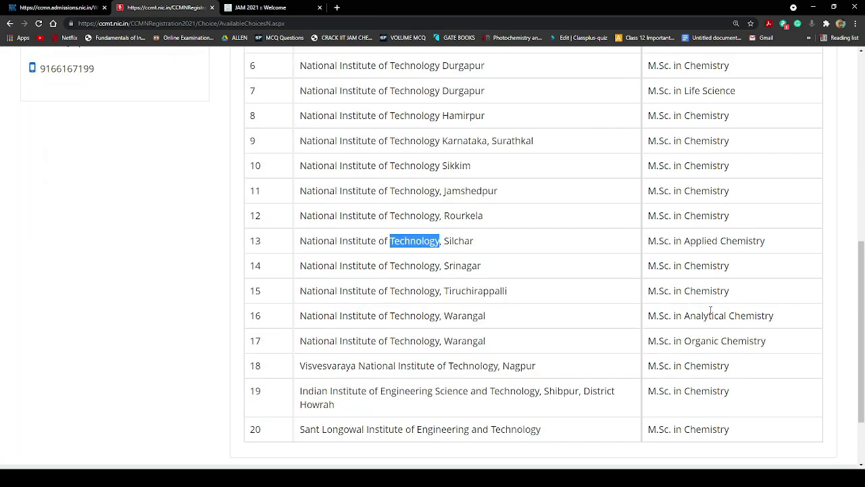
pyautogui.moveTo(711, 310); pyautogui.dragTo(746, 315)
pyautogui.moveTo(706, 341); pyautogui.dragTo(750, 340)
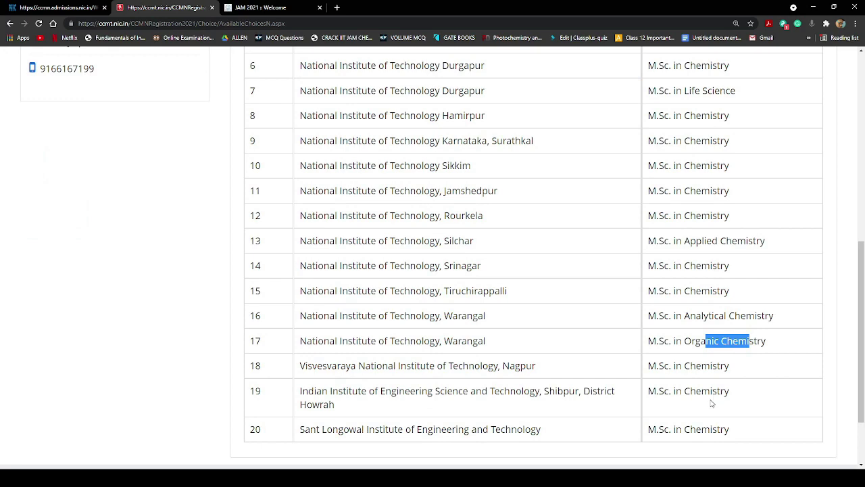
pyautogui.scroll(4, 711, 403)
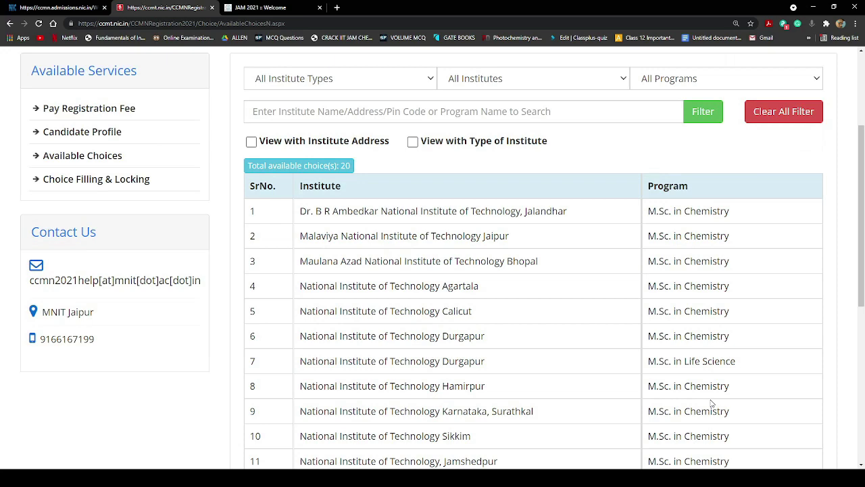
pyautogui.scroll(-4, 711, 403)
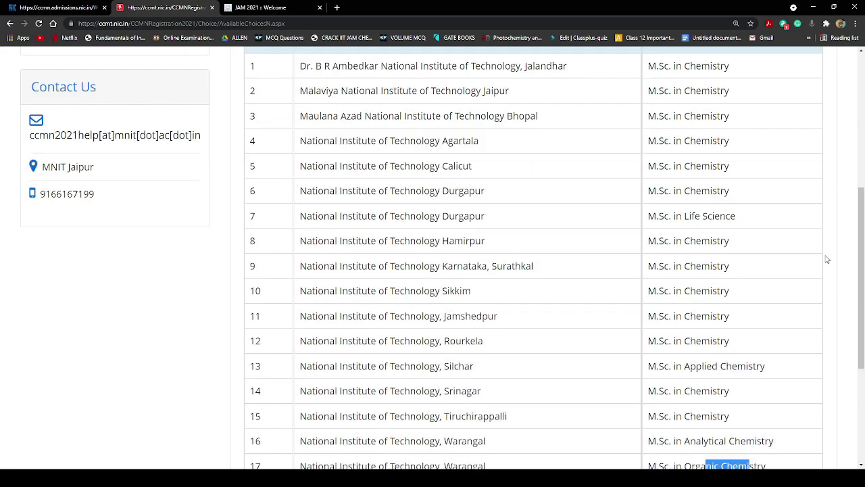
pyautogui.click(722, 345)
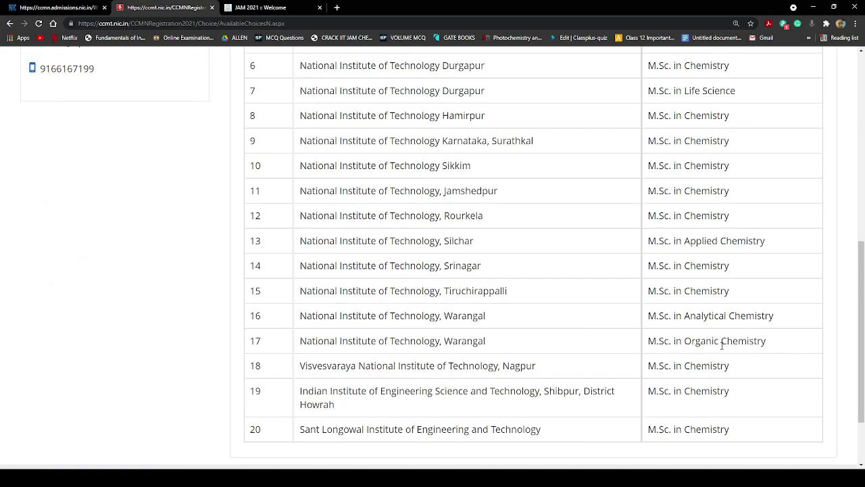
pyautogui.tripleClick(767, 358)
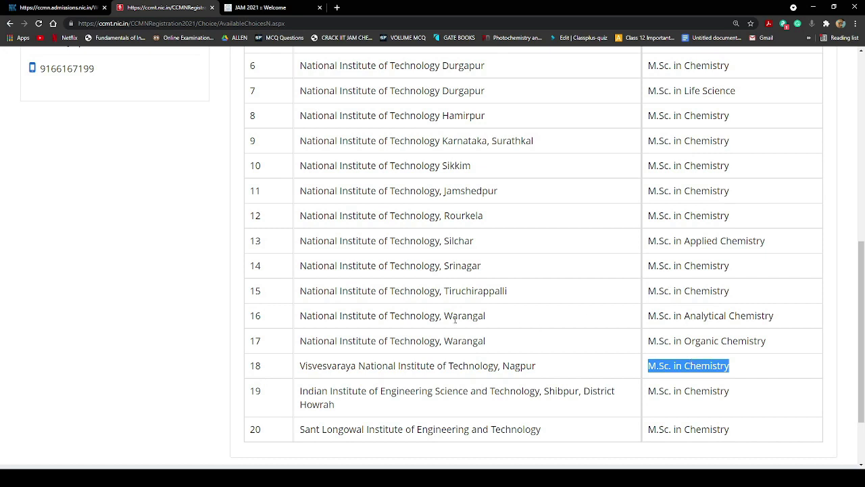
pyautogui.moveTo(488, 316); pyautogui.dragTo(297, 316)
pyautogui.tripleClick(695, 327)
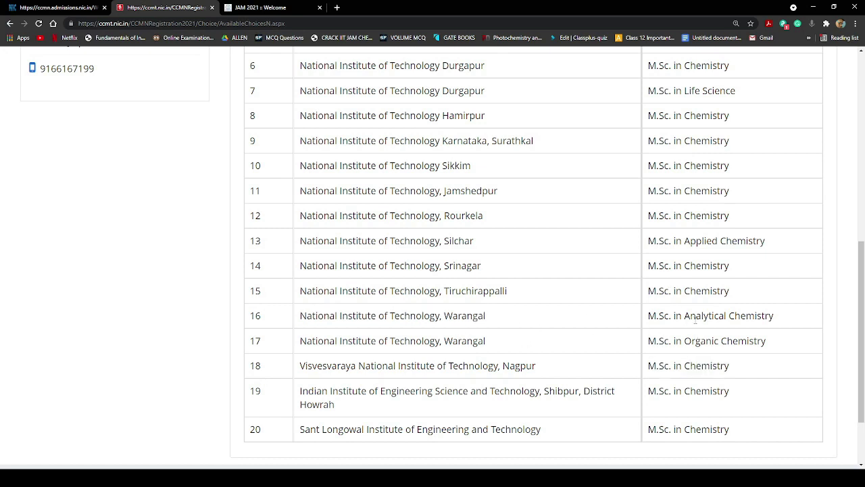
pyautogui.tripleClick(703, 340)
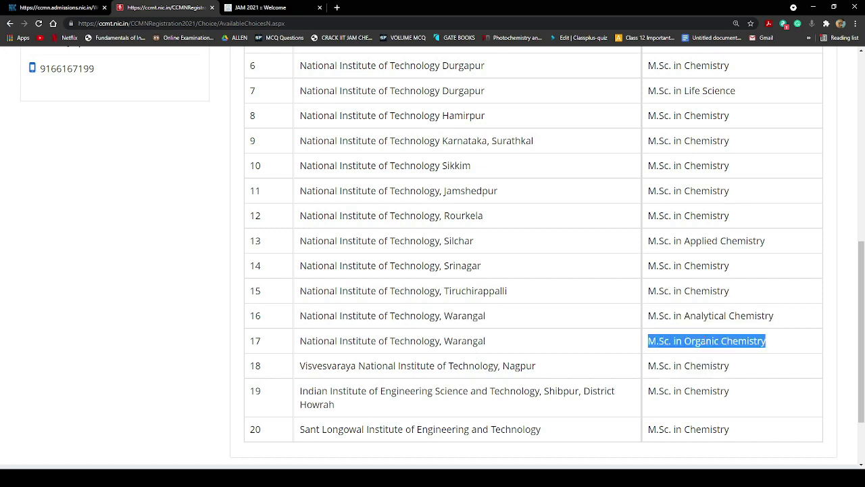
pyautogui.click(720, 331)
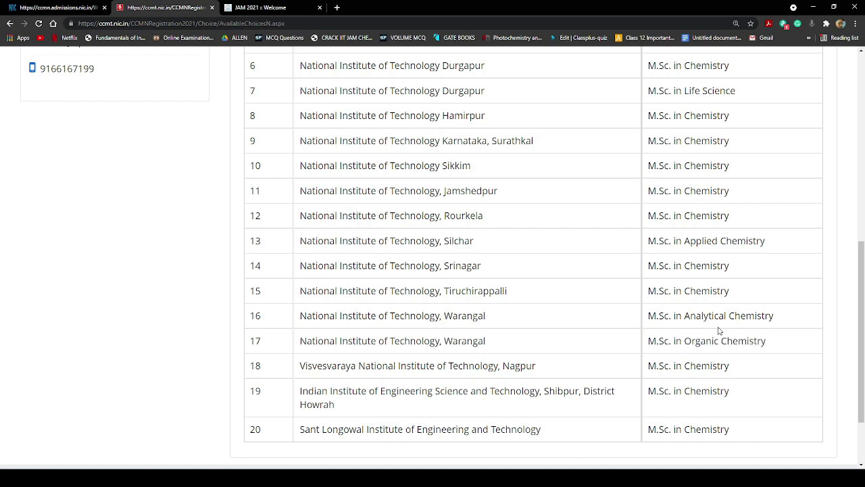
pyautogui.tripleClick(728, 319)
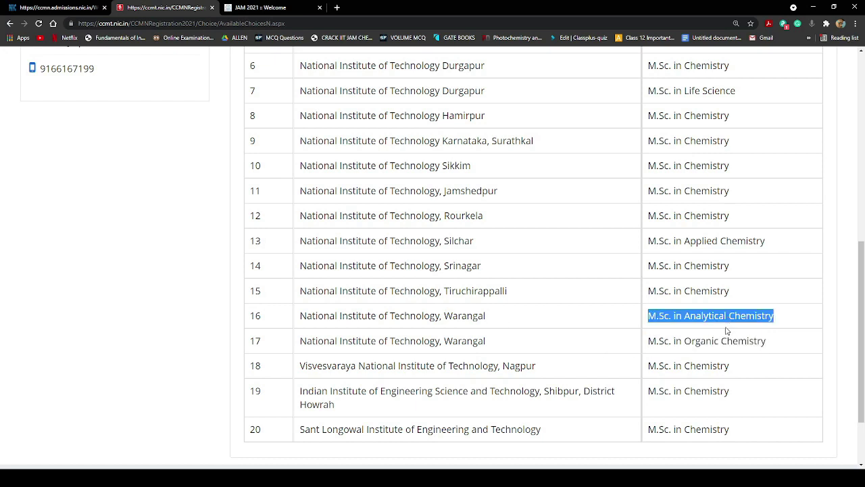
pyautogui.tripleClick(718, 341)
pyautogui.tripleClick(724, 314)
pyautogui.scroll(5, 501, 272)
pyautogui.scroll(-4, 540, 299)
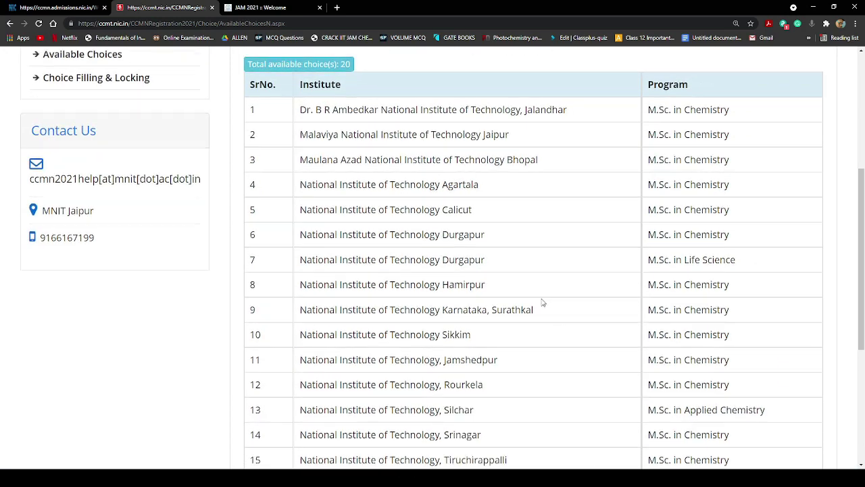
pyautogui.scroll(5, 604, 329)
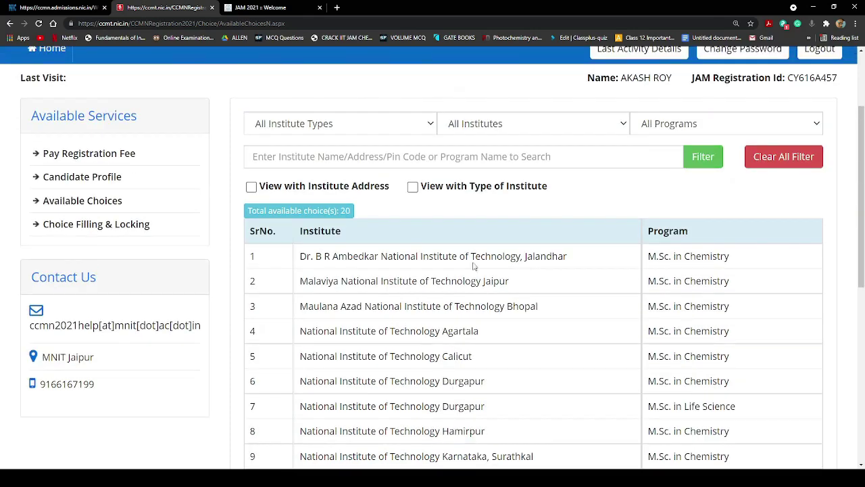